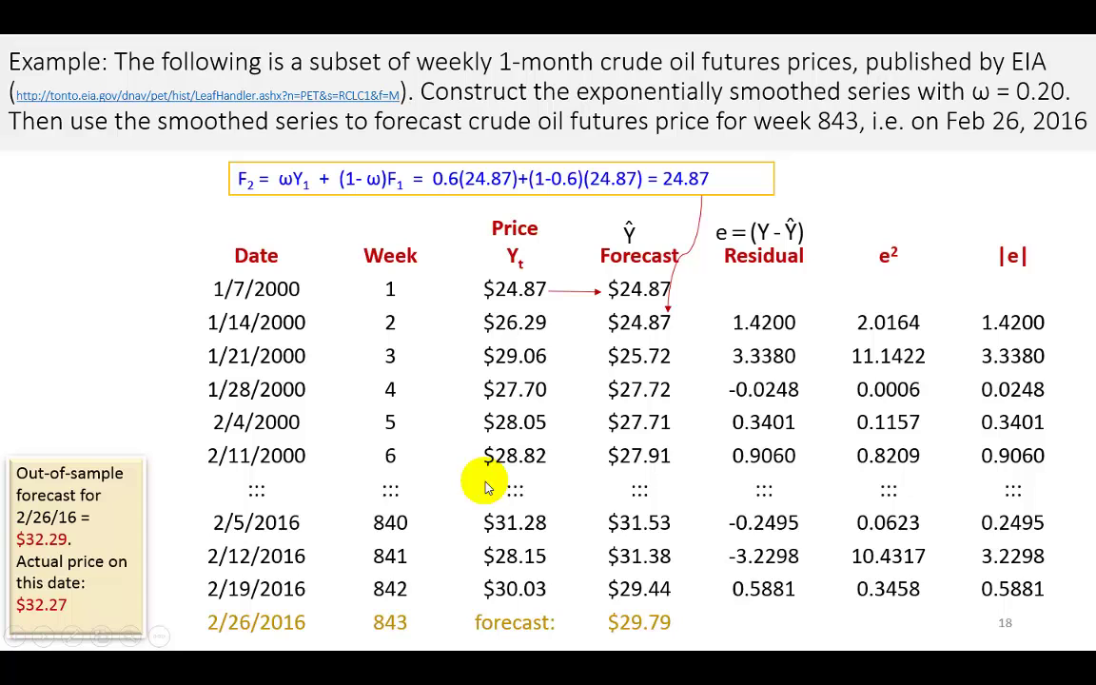
Step: End the slide show and switch to the Time Series workbook in Excel to review the price column and the smoothing constant
{"action": "key", "text": "Escape"}
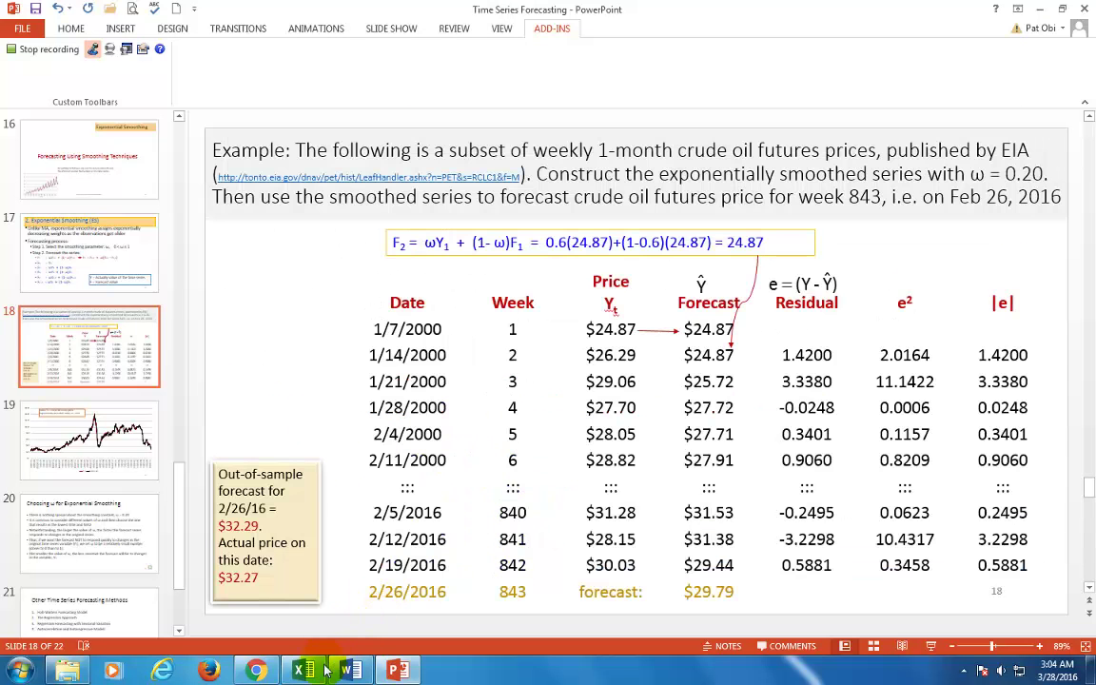
{"action": "left_click", "coordinate": [320, 671]}
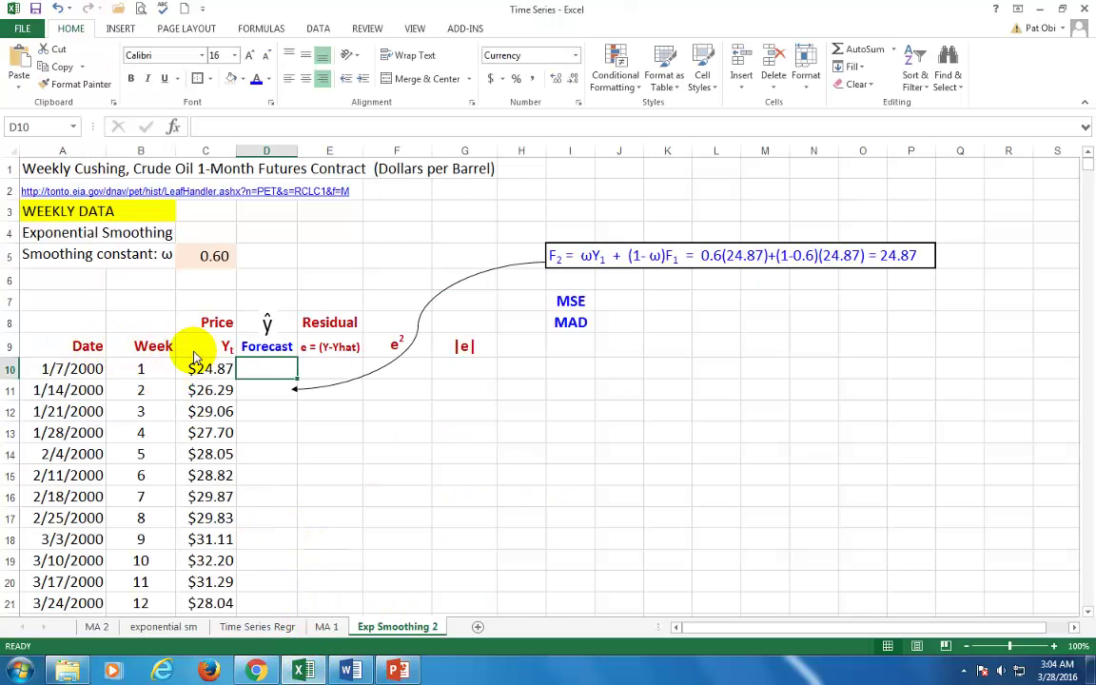
{"action": "left_click", "coordinate": [205, 150]}
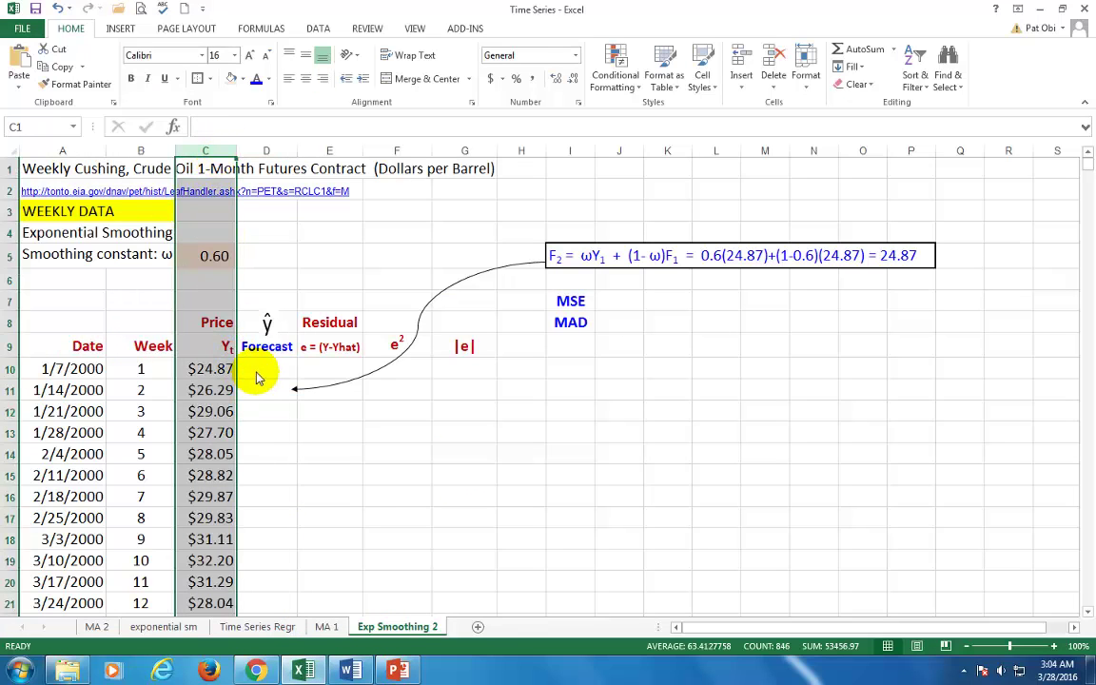
{"action": "left_click", "coordinate": [215, 259]}
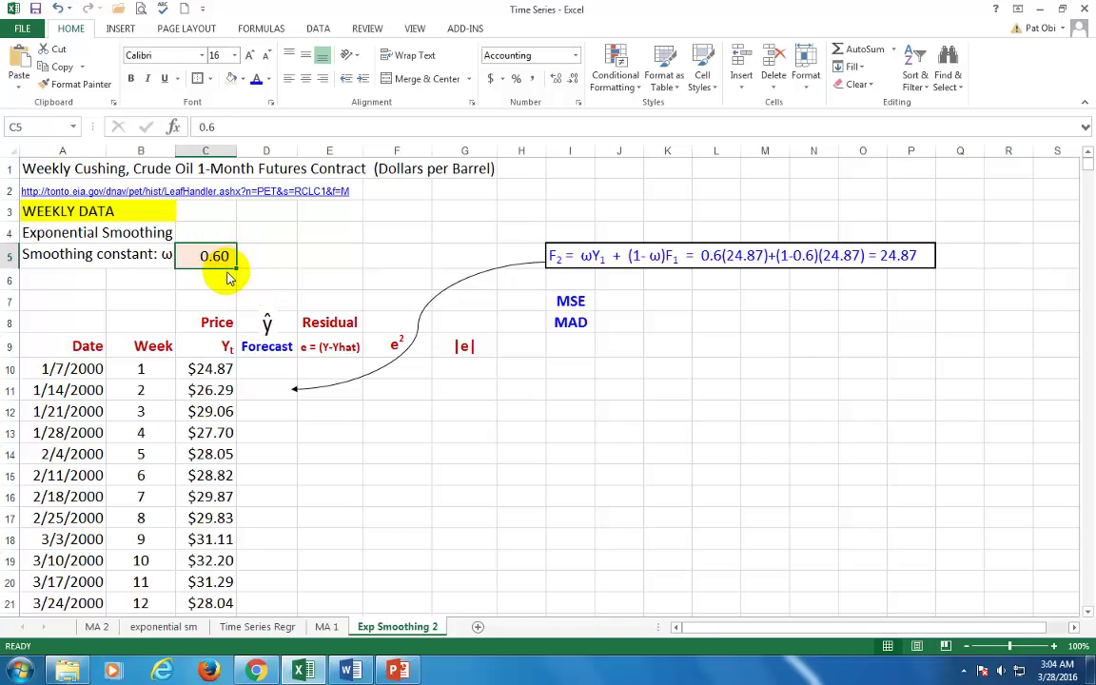
Step: Set the week 1 forecast in D10 equal to the week 1 price with =C10
{"action": "left_click", "coordinate": [265, 372]}
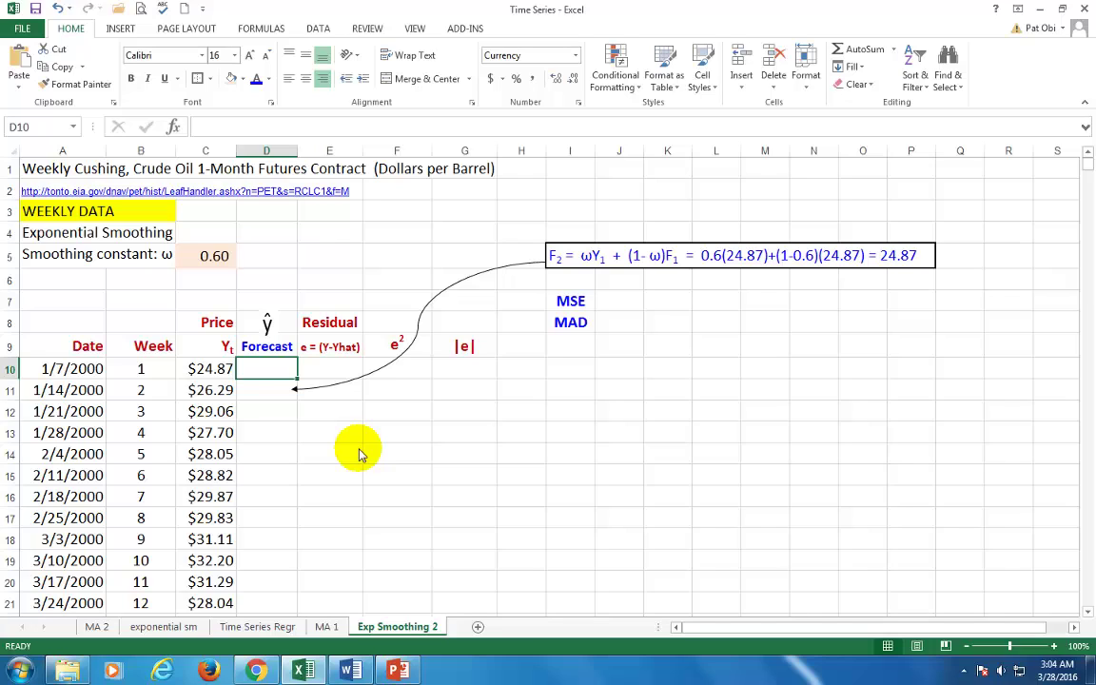
{"action": "type", "text": "="}
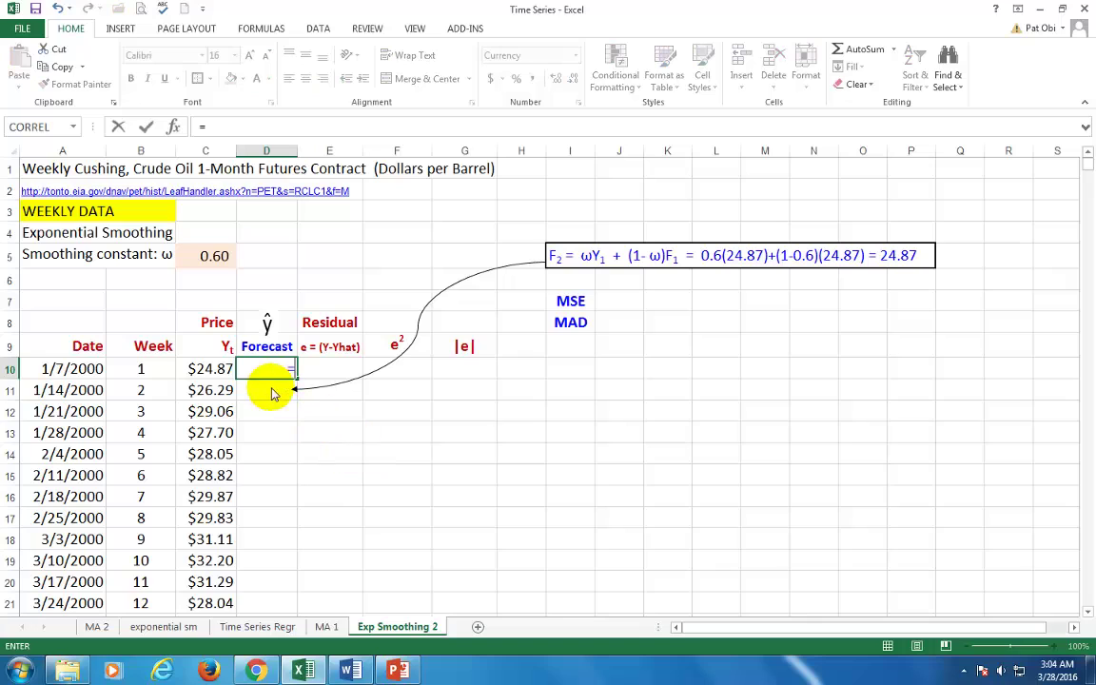
{"action": "left_click", "coordinate": [209, 368]}
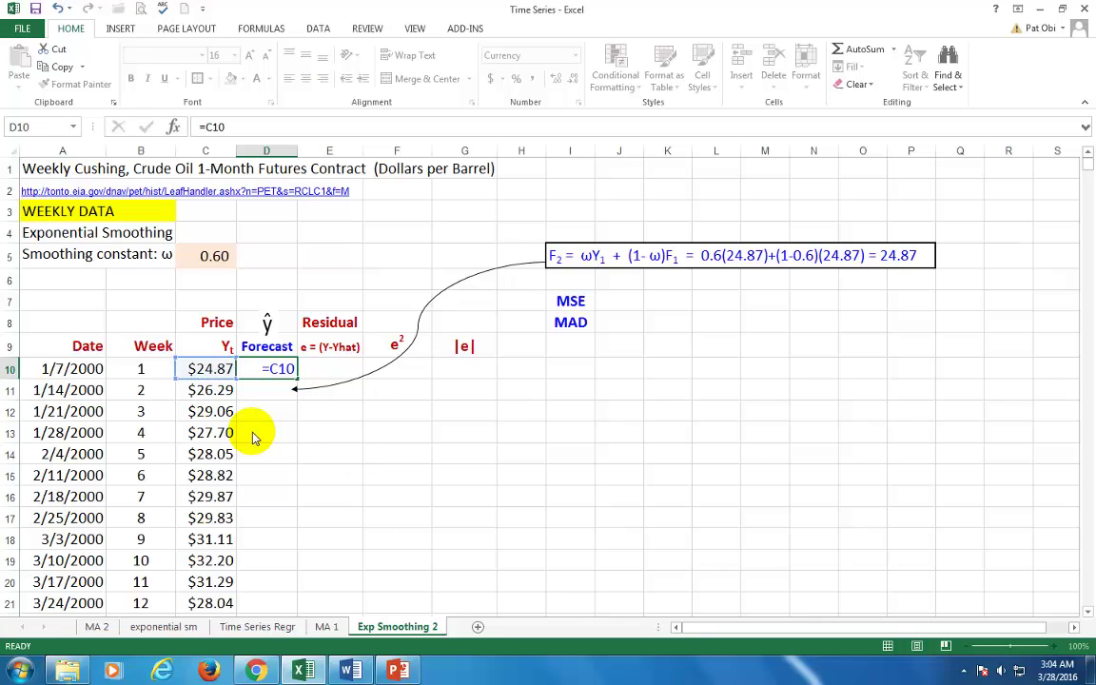
{"action": "key", "text": "Return"}
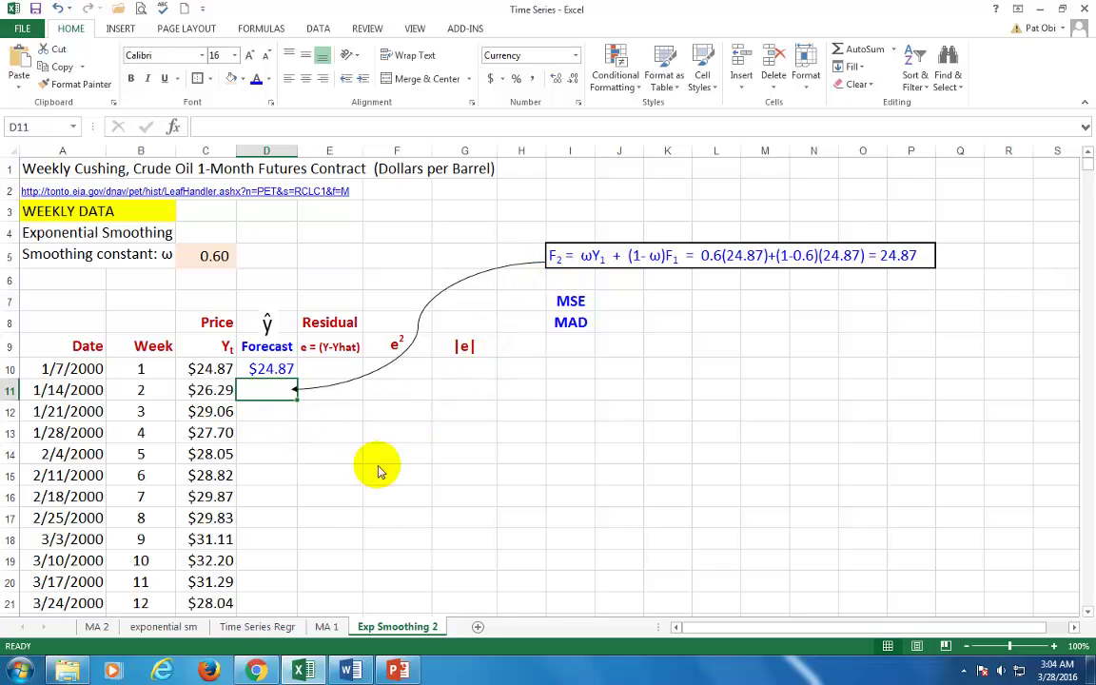
Step: Enter the exponential smoothing formula =(C5*C10)+((1-C5)*D10) in D11 as the week 2 forecast
{"action": "type", "text": "=("}
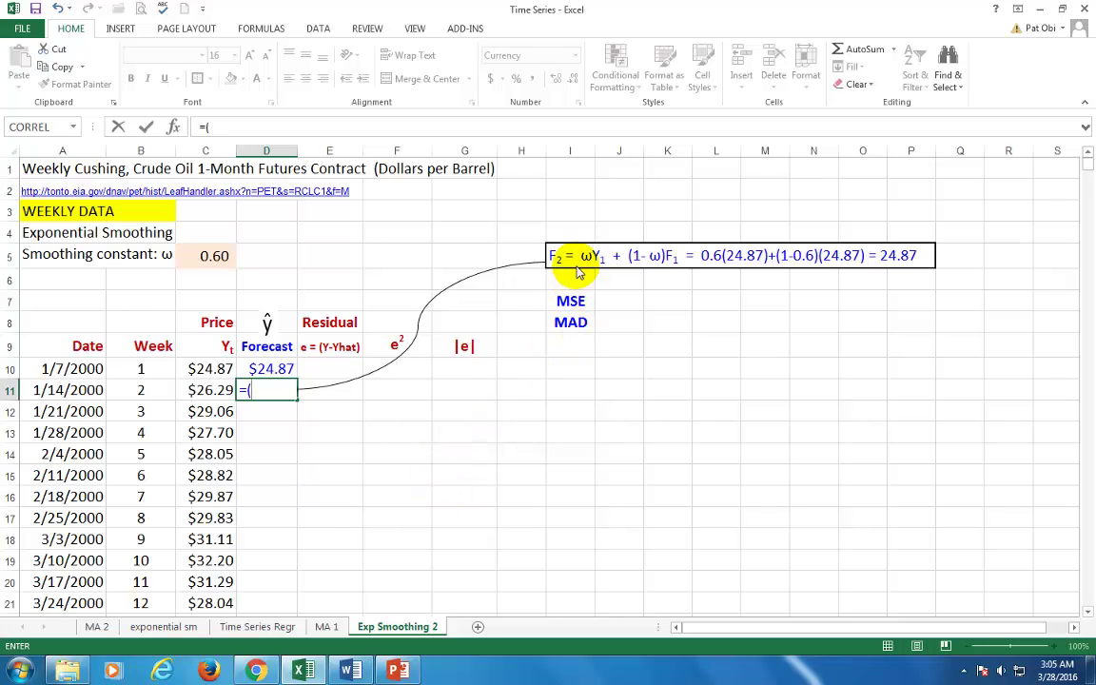
{"action": "left_click", "coordinate": [214, 256]}
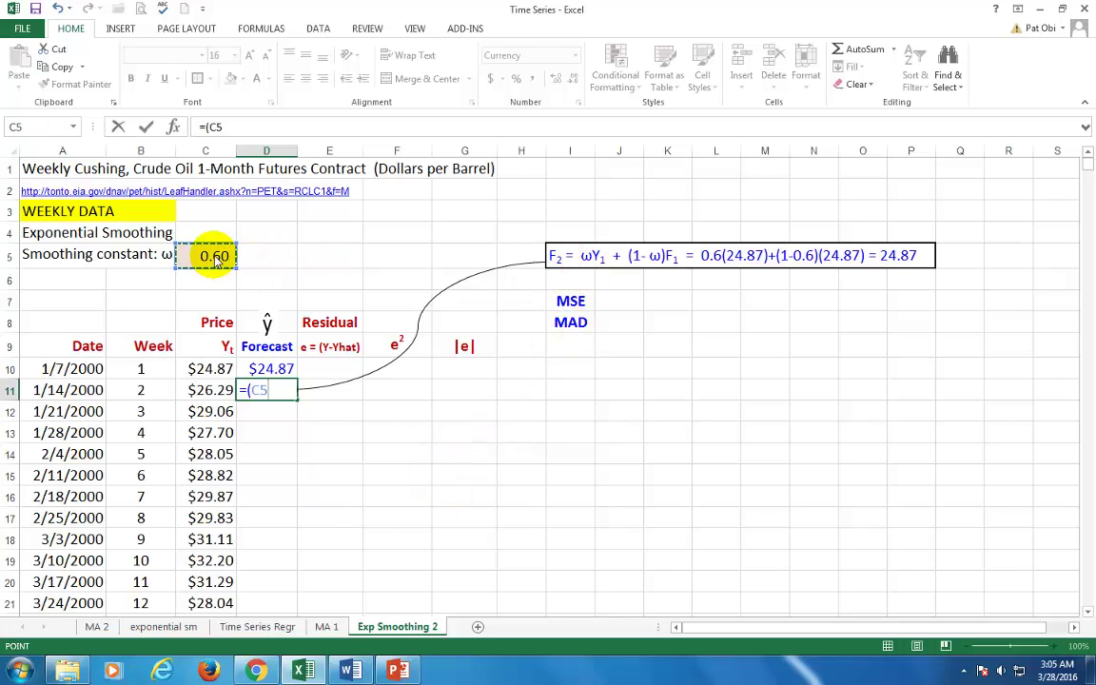
{"action": "type", "text": "*"}
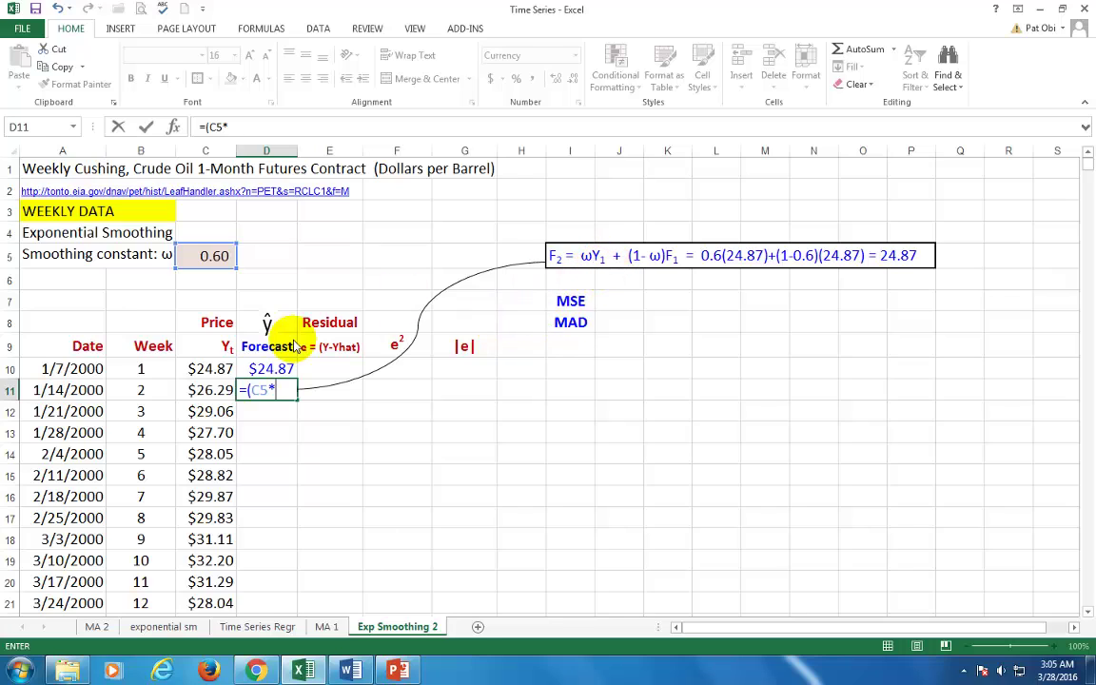
{"action": "left_click", "coordinate": [208, 369]}
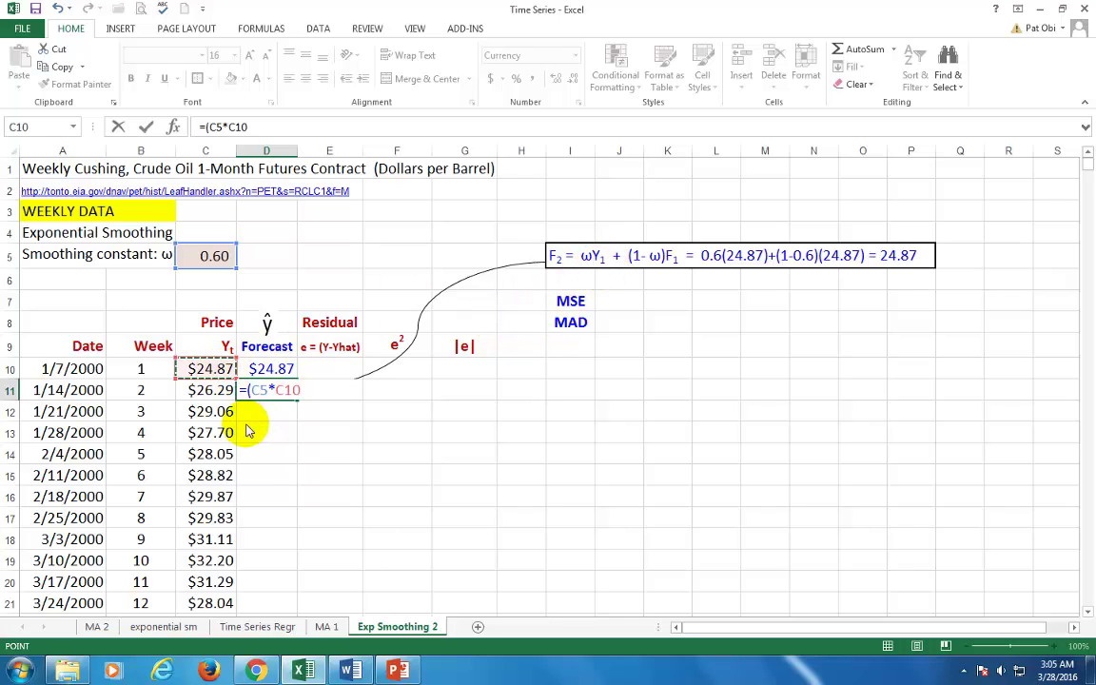
{"action": "type", "text": ")+((1-"}
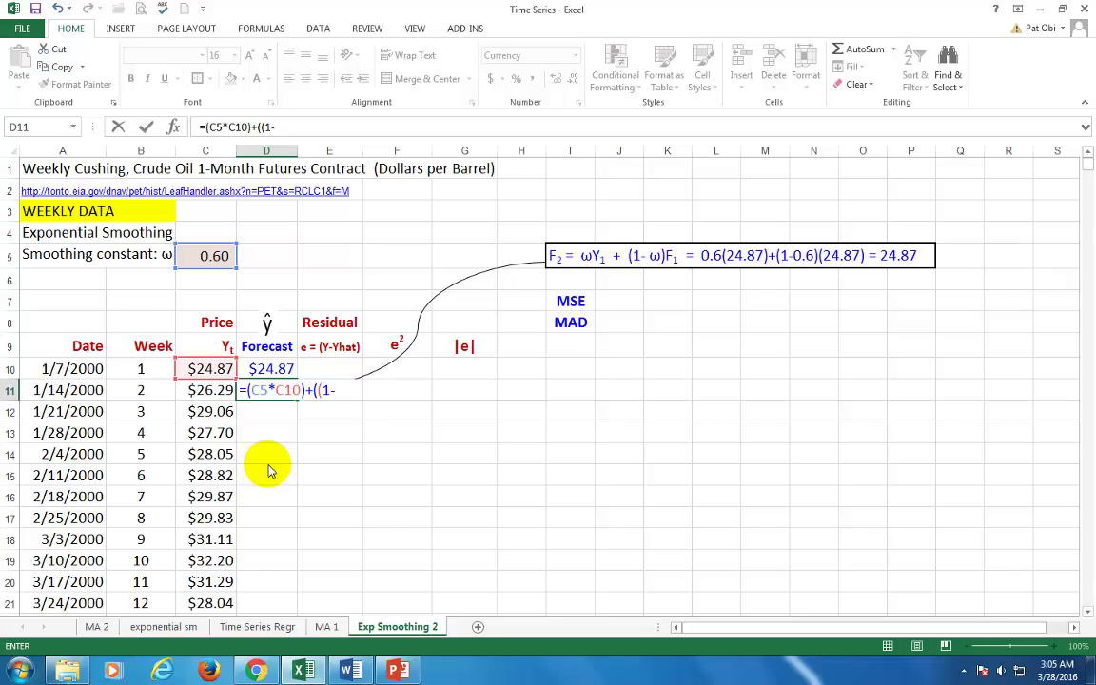
{"action": "left_click", "coordinate": [215, 253]}
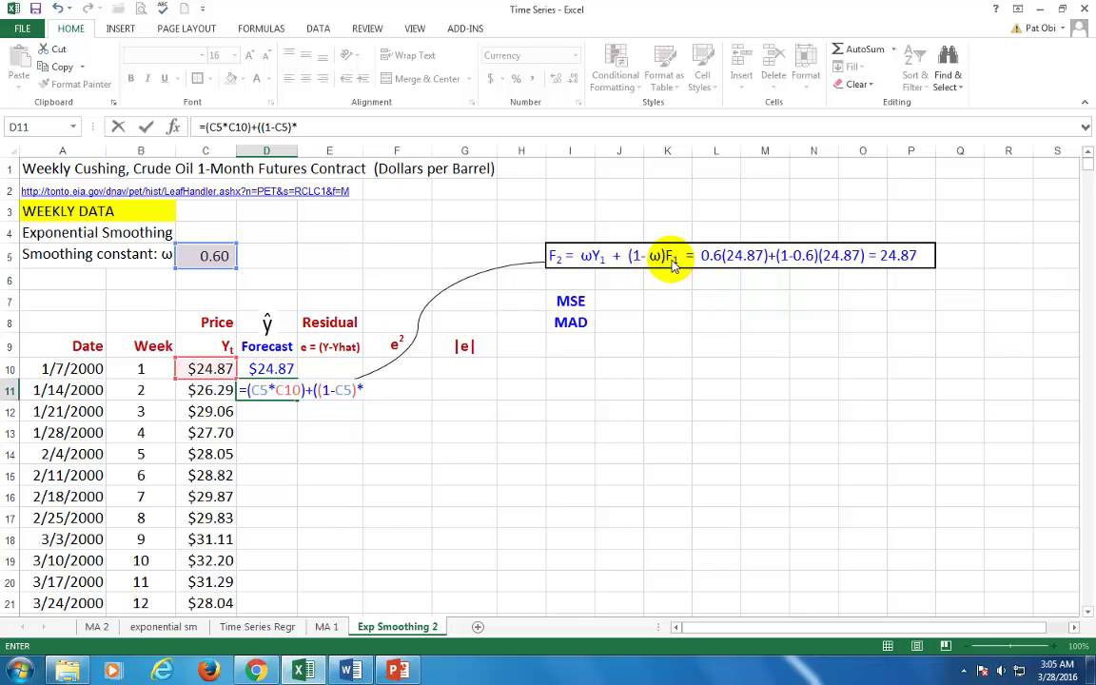
{"action": "left_click", "coordinate": [271, 371]}
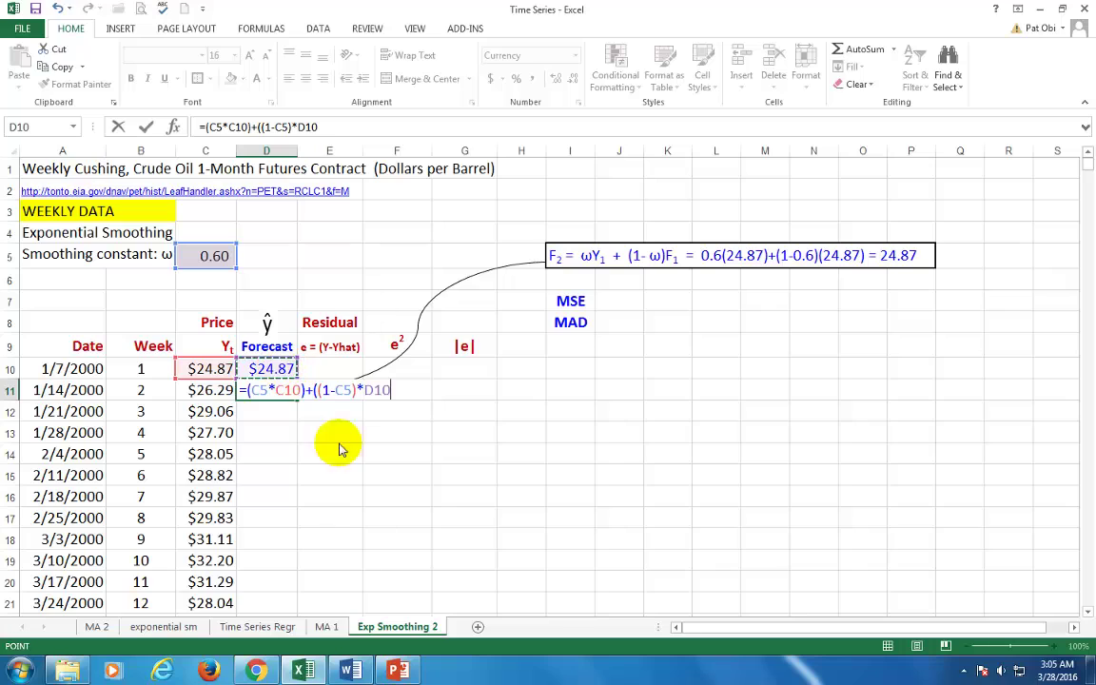
{"action": "type", "text": ")"}
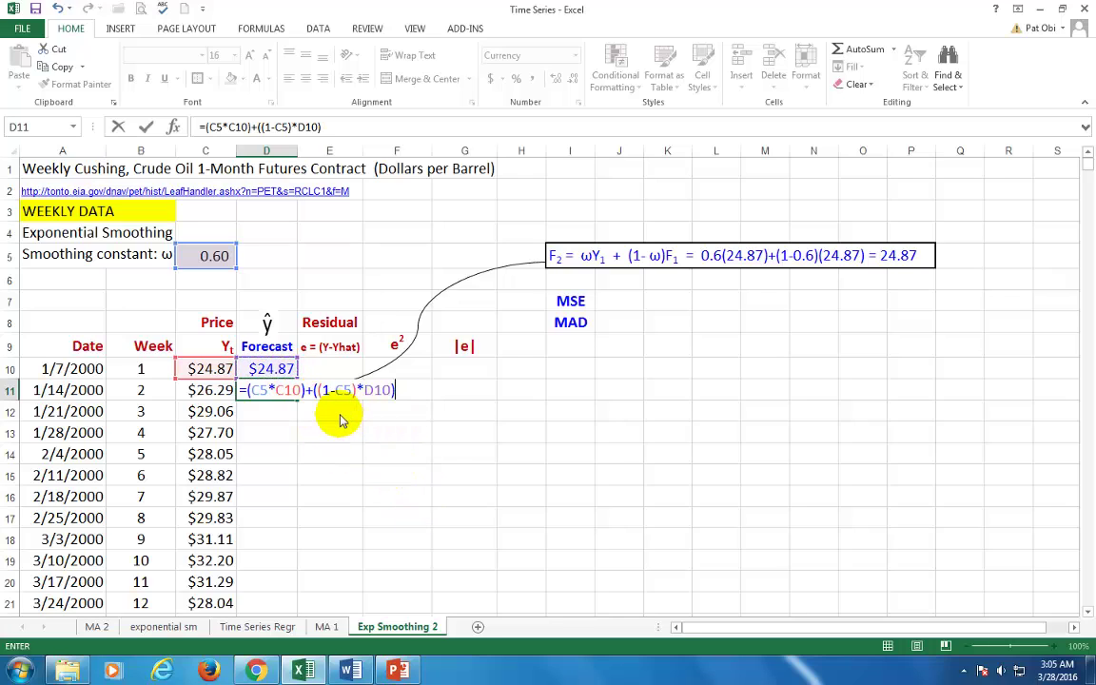
{"action": "key", "text": "Return"}
Step: Make both smoothing constant references in the D11 formula absolute, giving =($C$5*C10)+((1-$C$5)*D10)
{"action": "key", "text": "Up"}
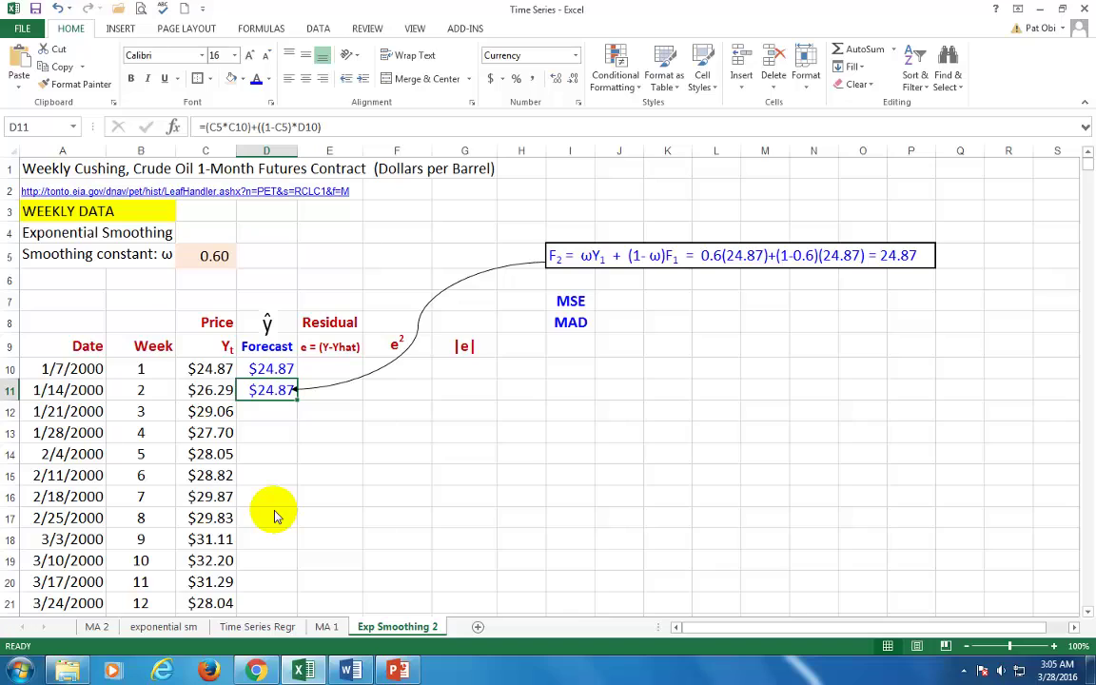
{"action": "key", "text": "F2"}
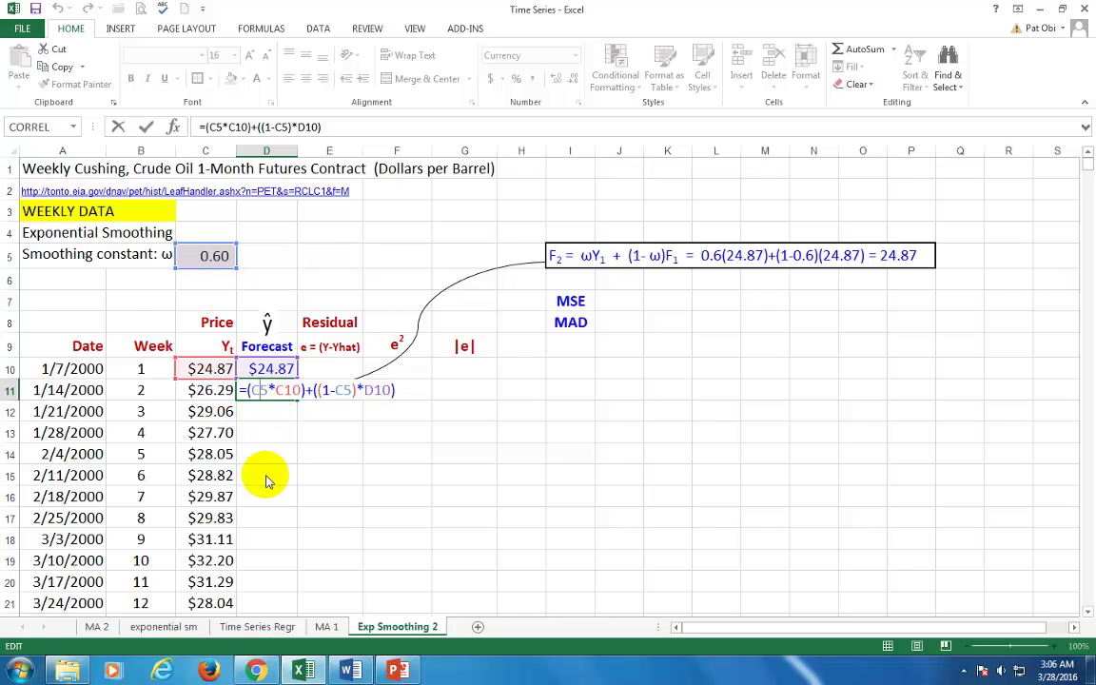
{"action": "key", "text": "F4"}
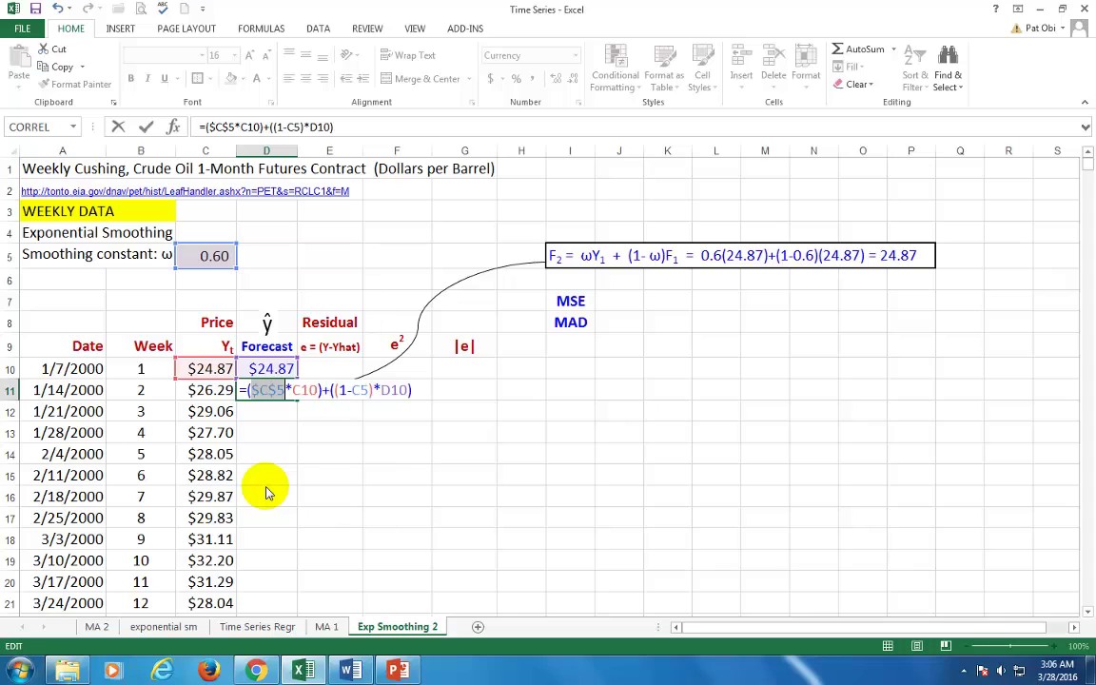
{"action": "left_click", "coordinate": [362, 390]}
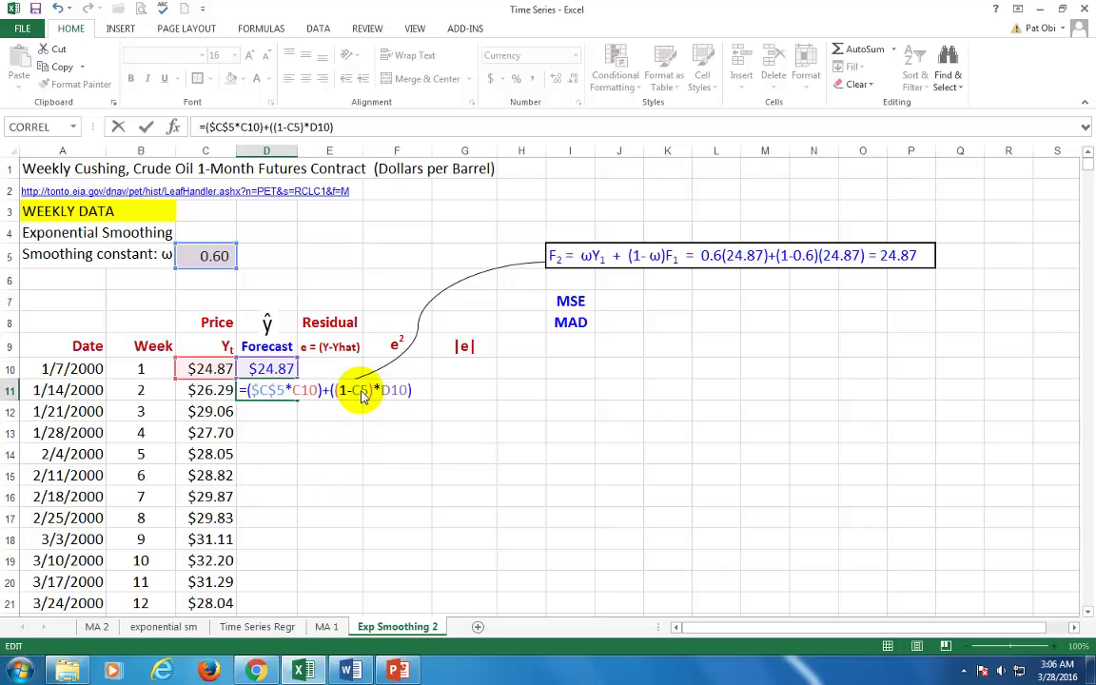
{"action": "key", "text": "F4"}
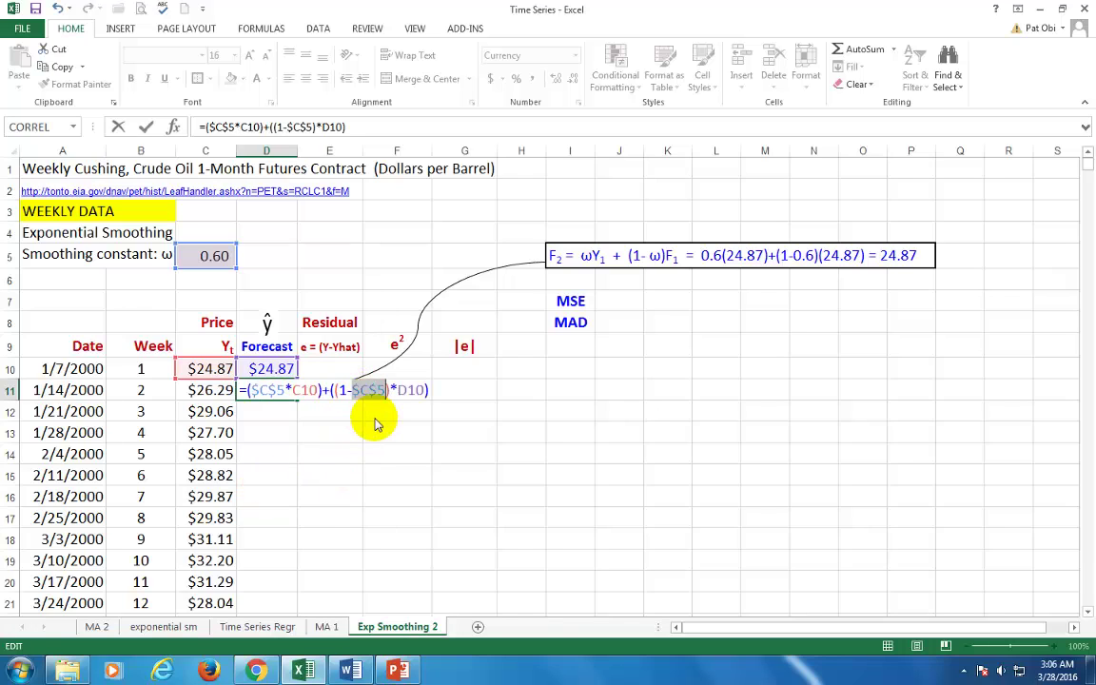
{"action": "key", "text": "Return"}
Step: Fill the D11 forecast formula down the column to week 843 in D852 and check the last forecast row
{"action": "key", "text": "Up"}
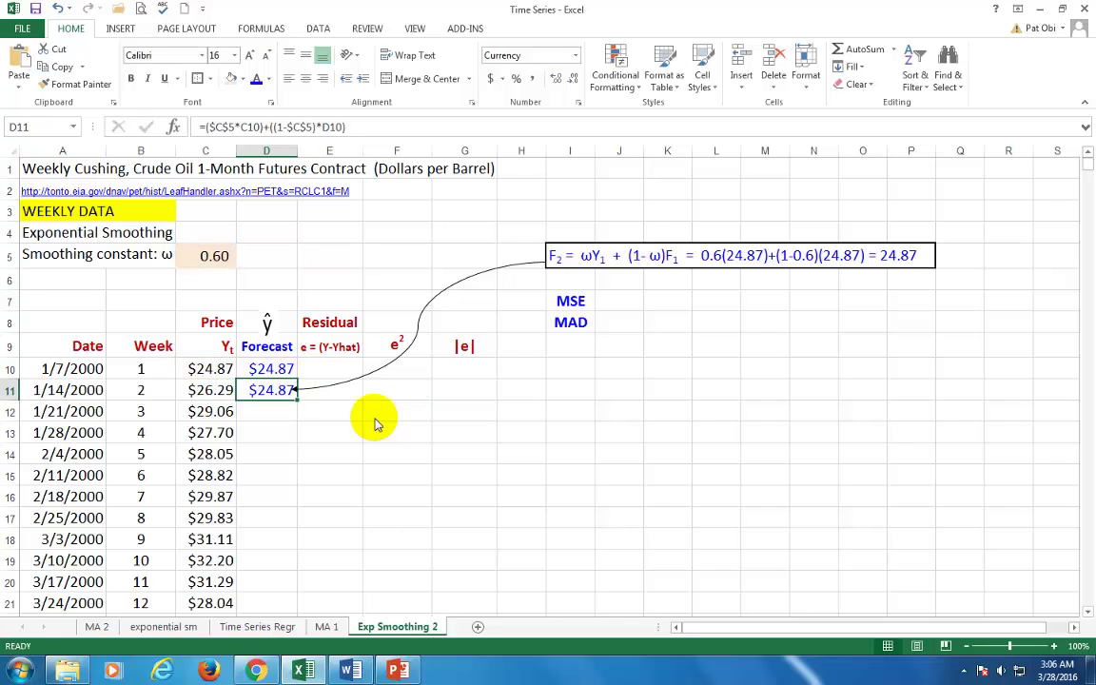
{"action": "left_click_drag", "start_coordinate": [296, 400], "coordinate": [294, 605]}
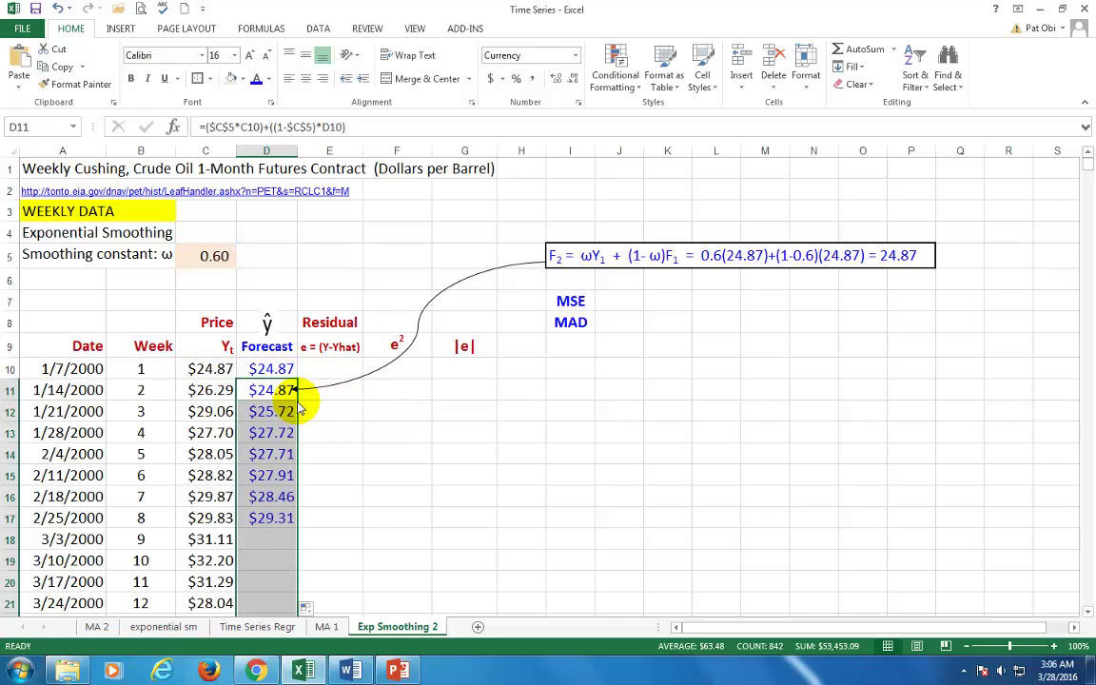
{"action": "left_click", "coordinate": [283, 475]}
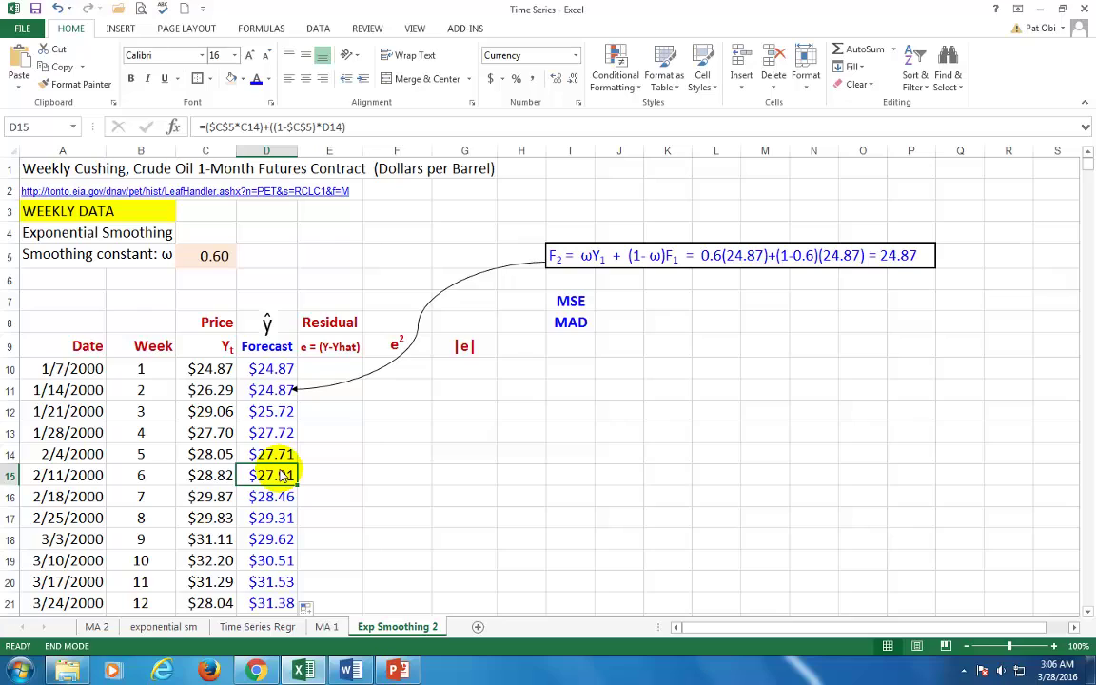
{"action": "key", "text": "Down"}
{"action": "scroll", "coordinate": [276, 476], "scroll_direction": "down", "scroll_amount": 5}
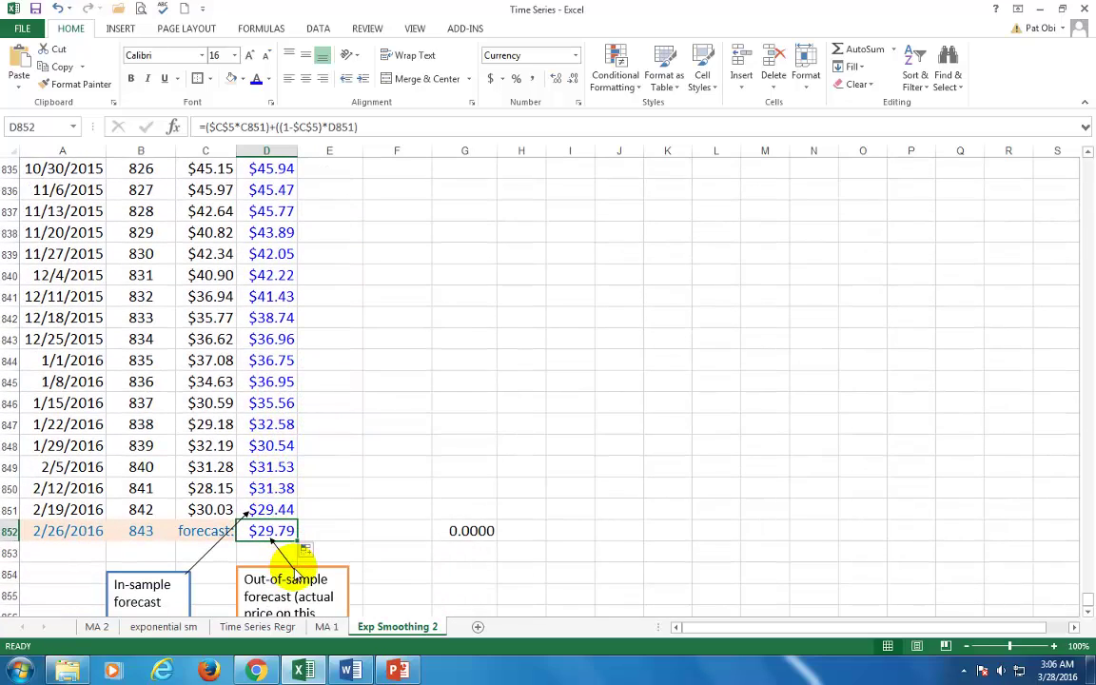
{"action": "scroll", "coordinate": [297, 576], "scroll_direction": "down", "scroll_amount": 1}
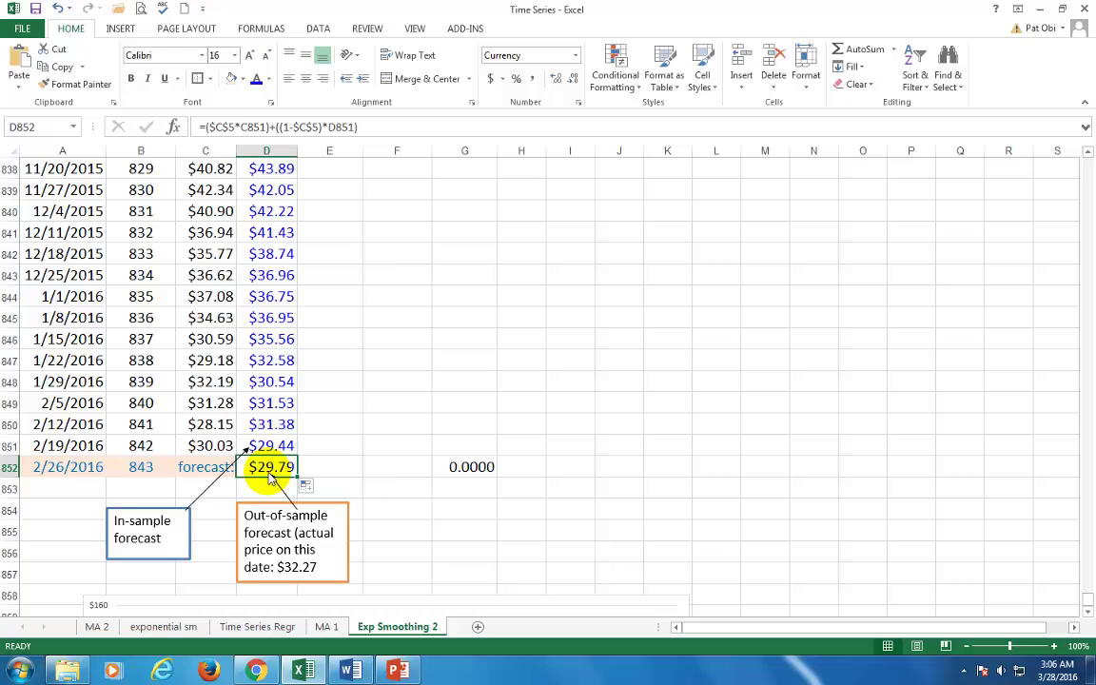
Step: Examine the first and last dates of the price series and the out-of-sample forecast for 2/26/2016
{"action": "left_click", "coordinate": [87, 442]}
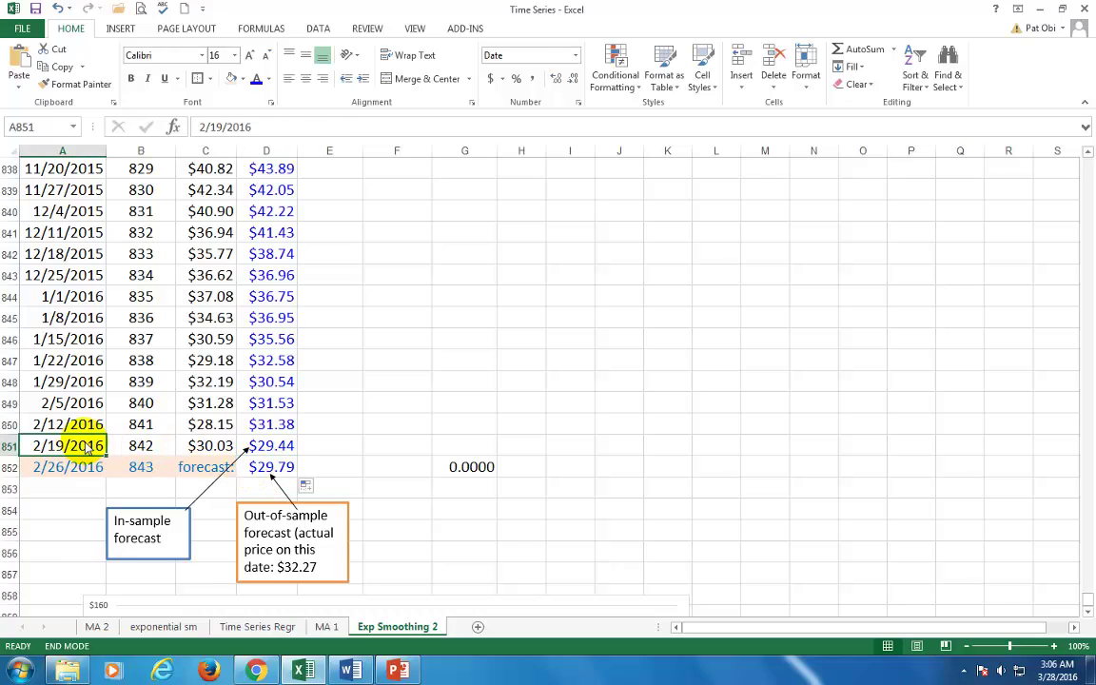
{"action": "key", "text": "Up"}
{"action": "left_click", "coordinate": [83, 193]}
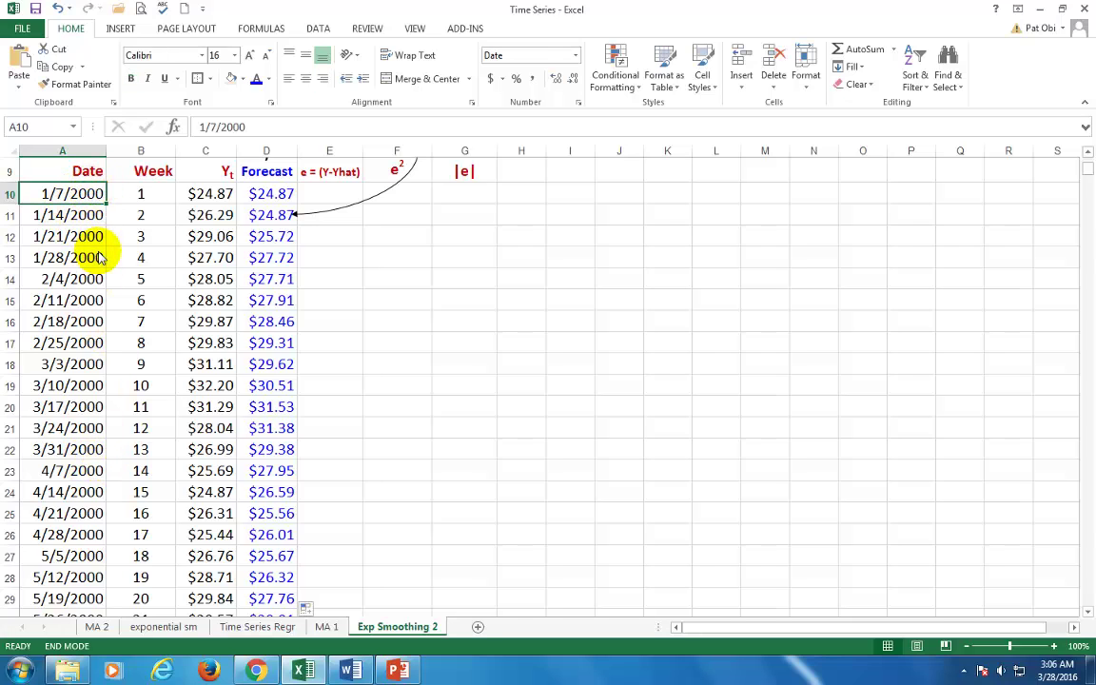
{"action": "key", "text": "Down"}
{"action": "scroll", "coordinate": [96, 456], "scroll_direction": "down", "scroll_amount": 1}
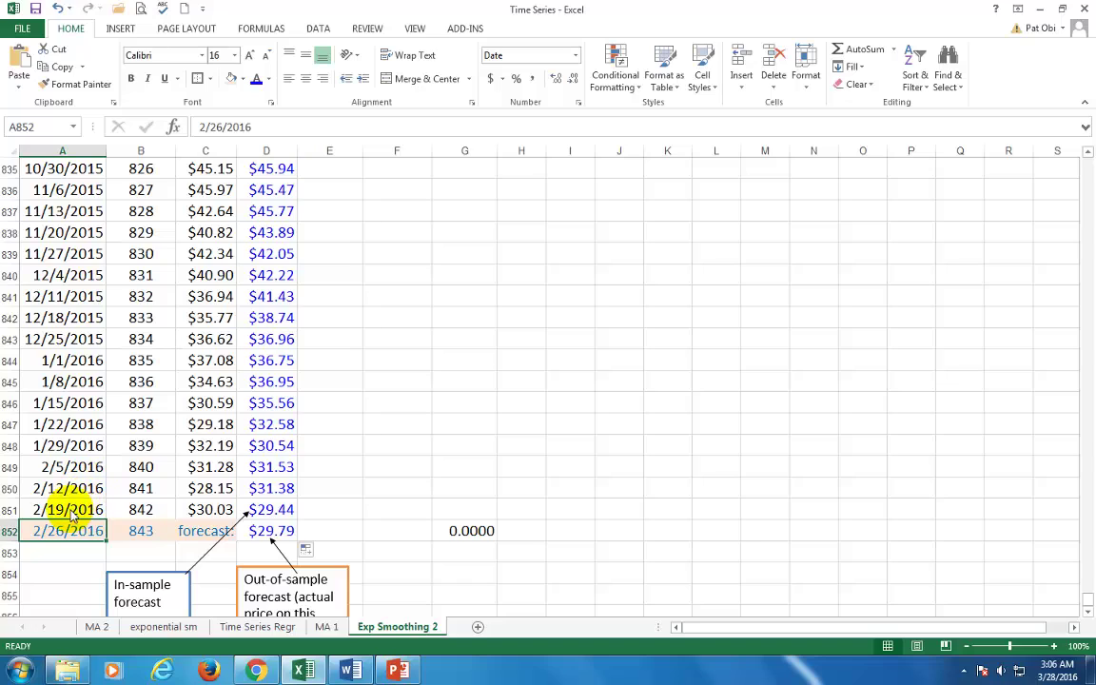
{"action": "left_click", "coordinate": [72, 514]}
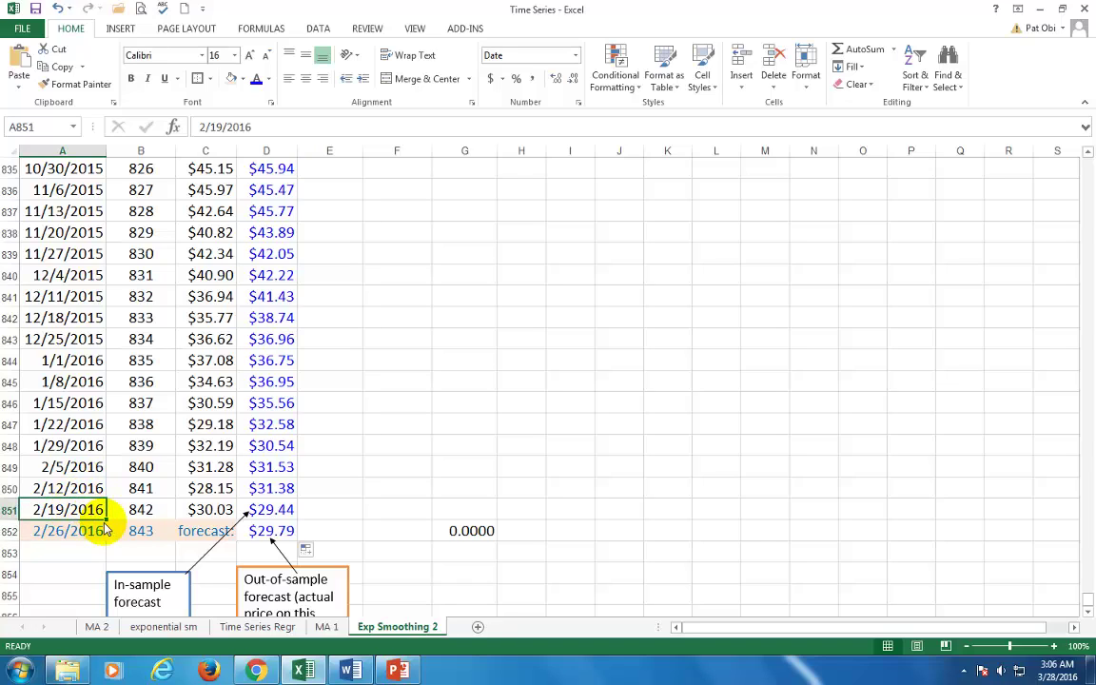
{"action": "left_click", "coordinate": [52, 539]}
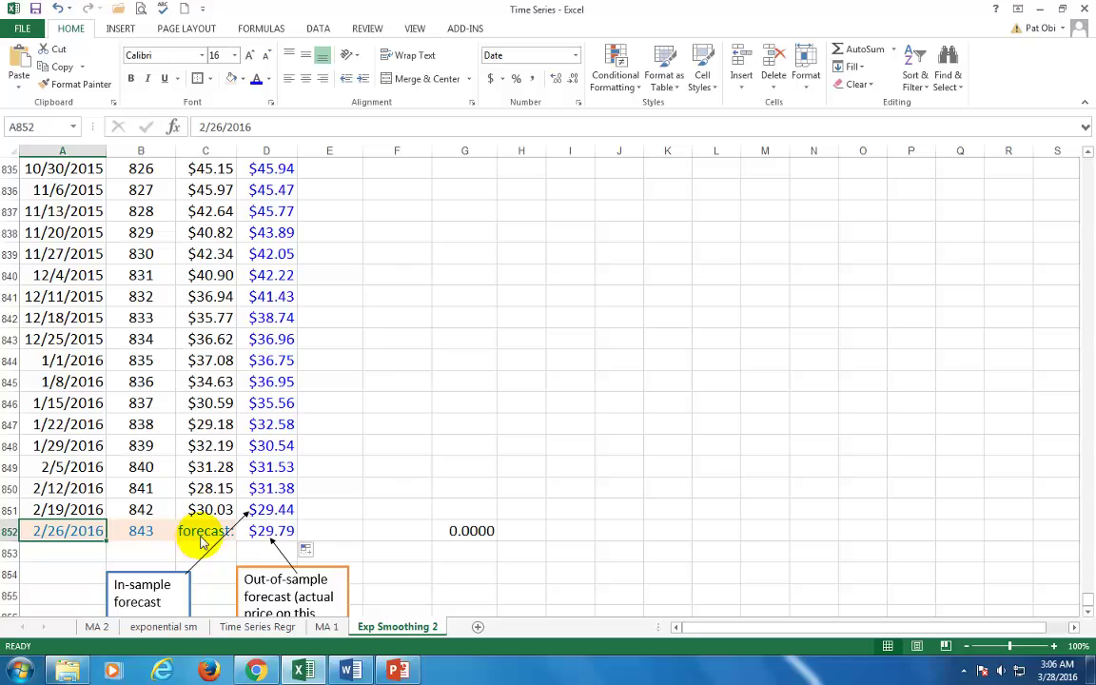
{"action": "left_click", "coordinate": [276, 539]}
{"action": "scroll", "coordinate": [276, 533], "scroll_direction": "down", "scroll_amount": 1}
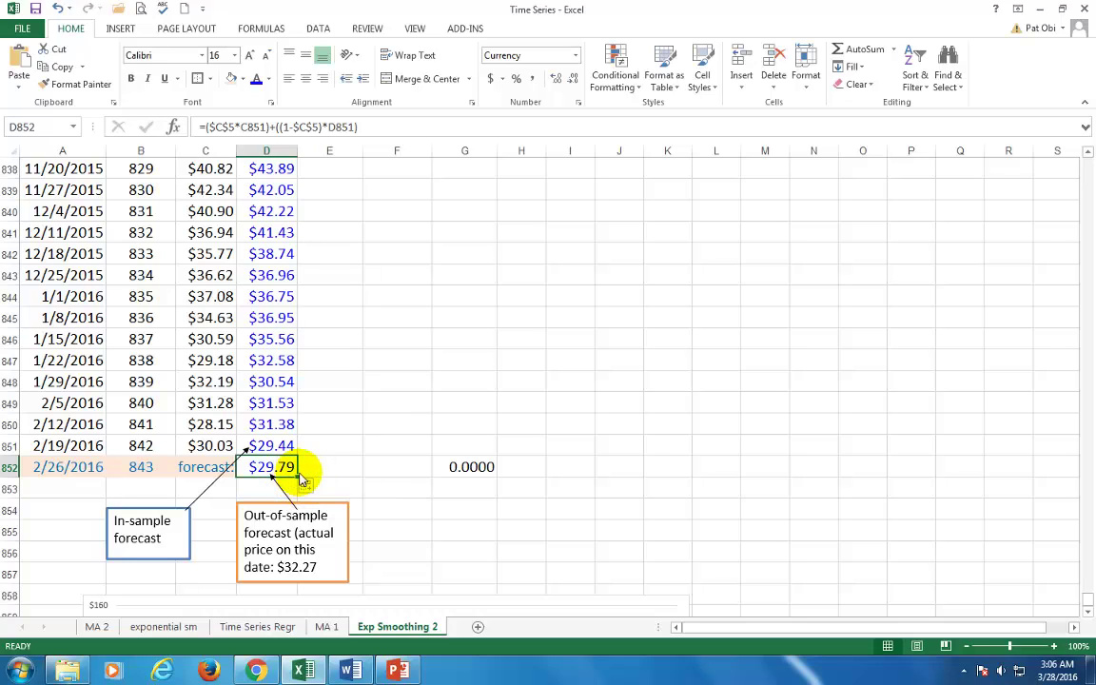
Step: Clear the stray value in G852 and return to the Forecast header near the top of the sheet
{"action": "left_click", "coordinate": [473, 468]}
{"action": "key", "text": "Delete"}
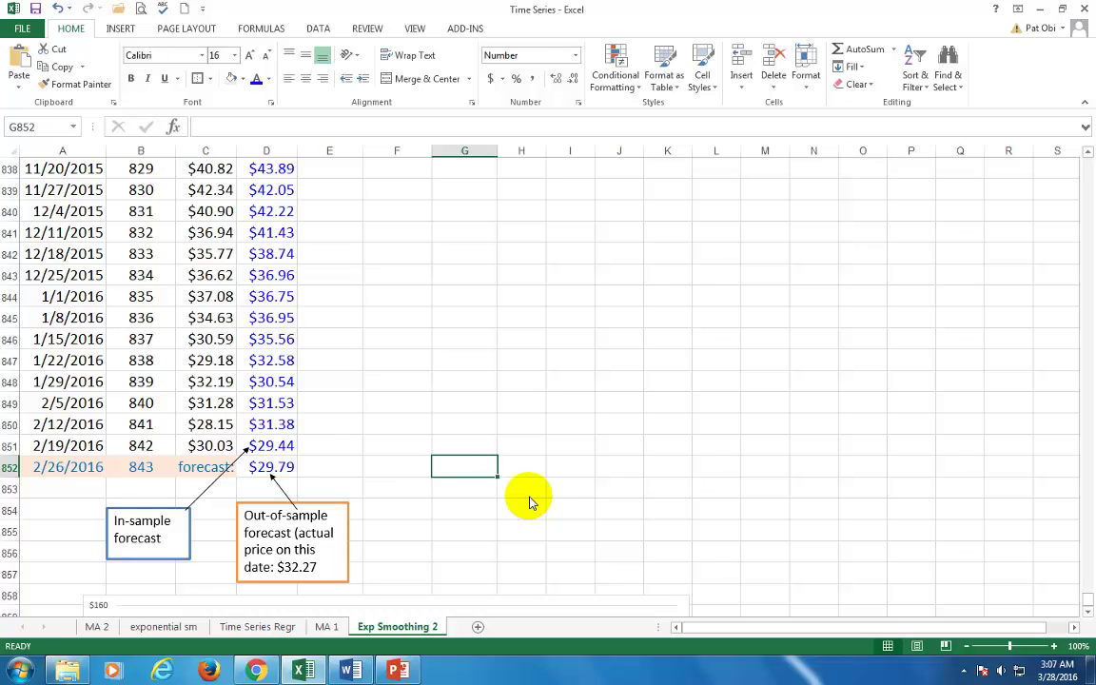
{"action": "left_click", "coordinate": [282, 427]}
{"action": "key", "text": "Up"}
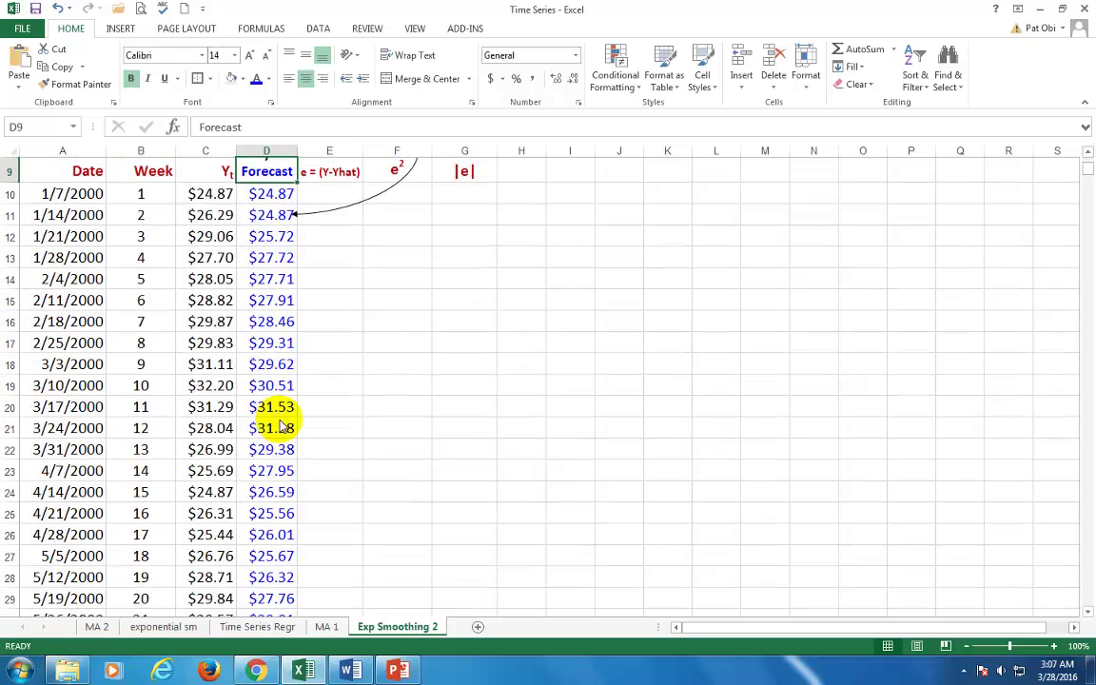
{"action": "scroll", "coordinate": [293, 452], "scroll_direction": "up", "scroll_amount": 3}
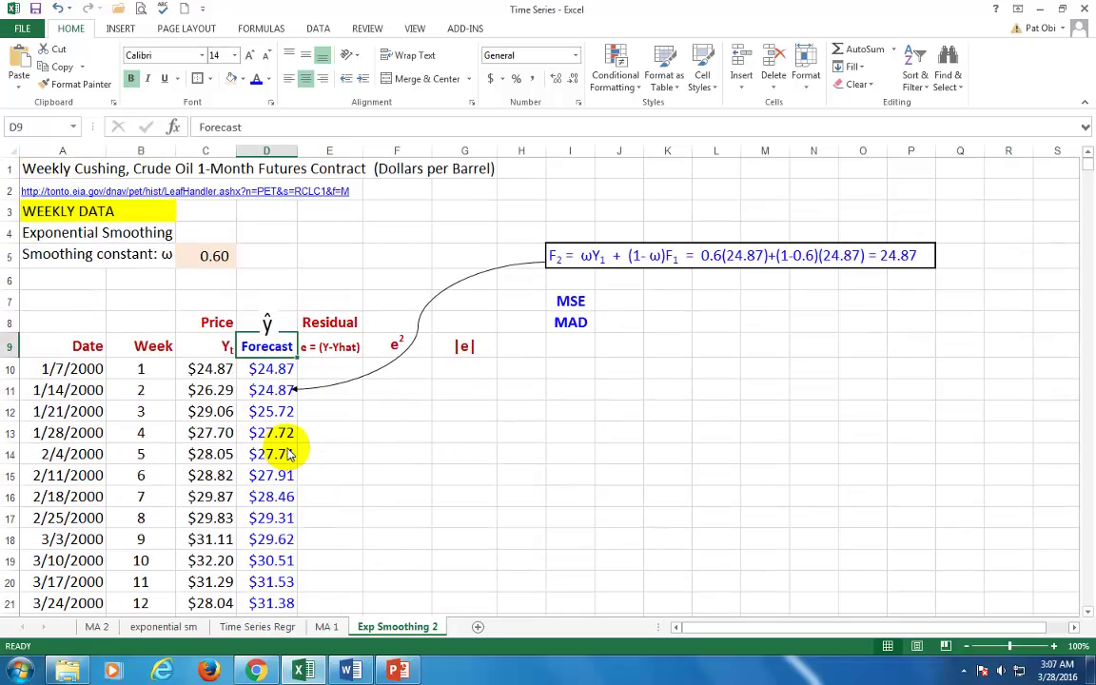
Step: Enter the week 1 residual in E10 as price minus forecast, =(C10-D10)
{"action": "left_click", "coordinate": [571, 300]}
{"action": "left_click", "coordinate": [577, 326]}
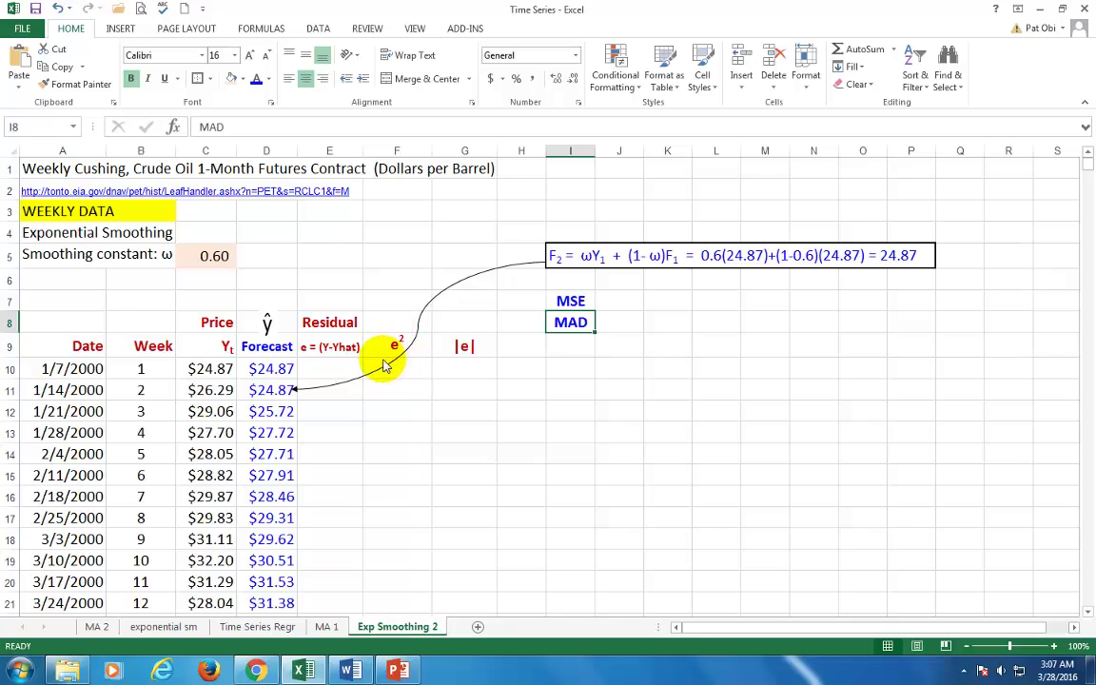
{"action": "left_click", "coordinate": [328, 352]}
{"action": "left_click", "coordinate": [335, 370]}
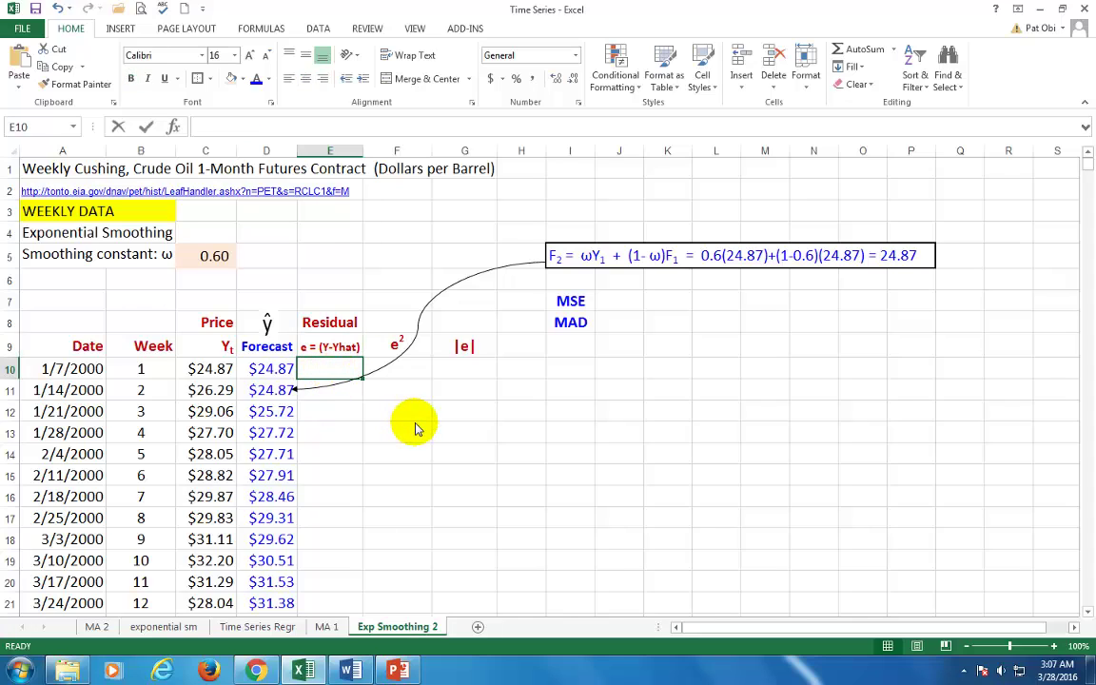
{"action": "type", "text": "=("}
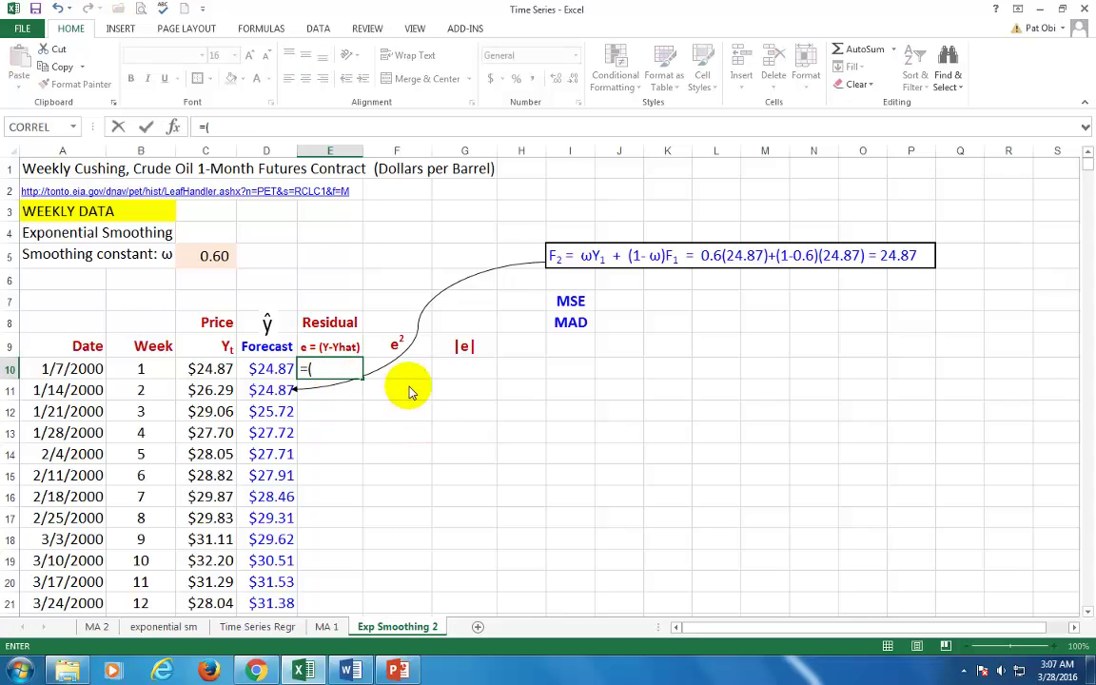
{"action": "left_click", "coordinate": [215, 377]}
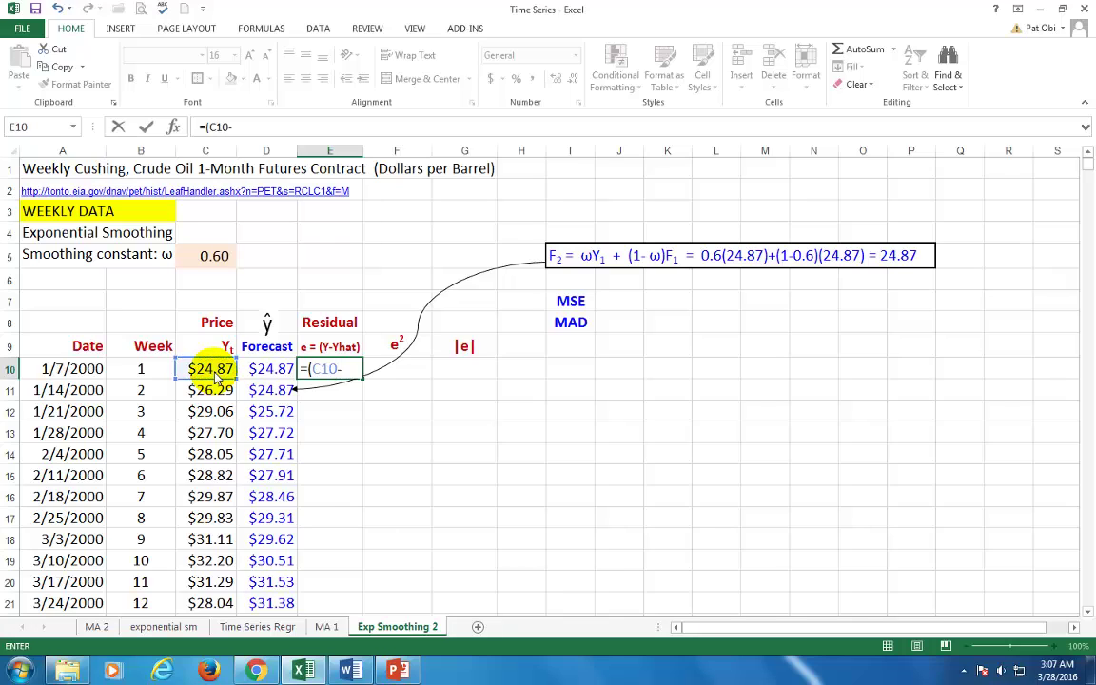
{"action": "type", "text": "-"}
{"action": "left_click", "coordinate": [280, 373]}
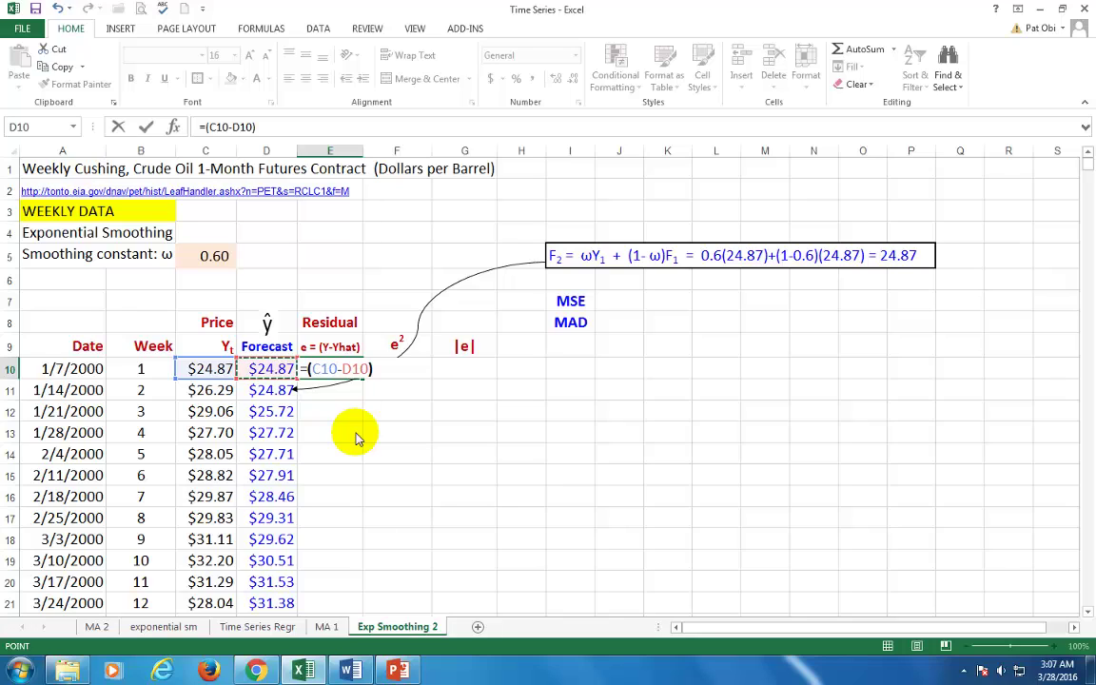
{"action": "type", "text": ")"}
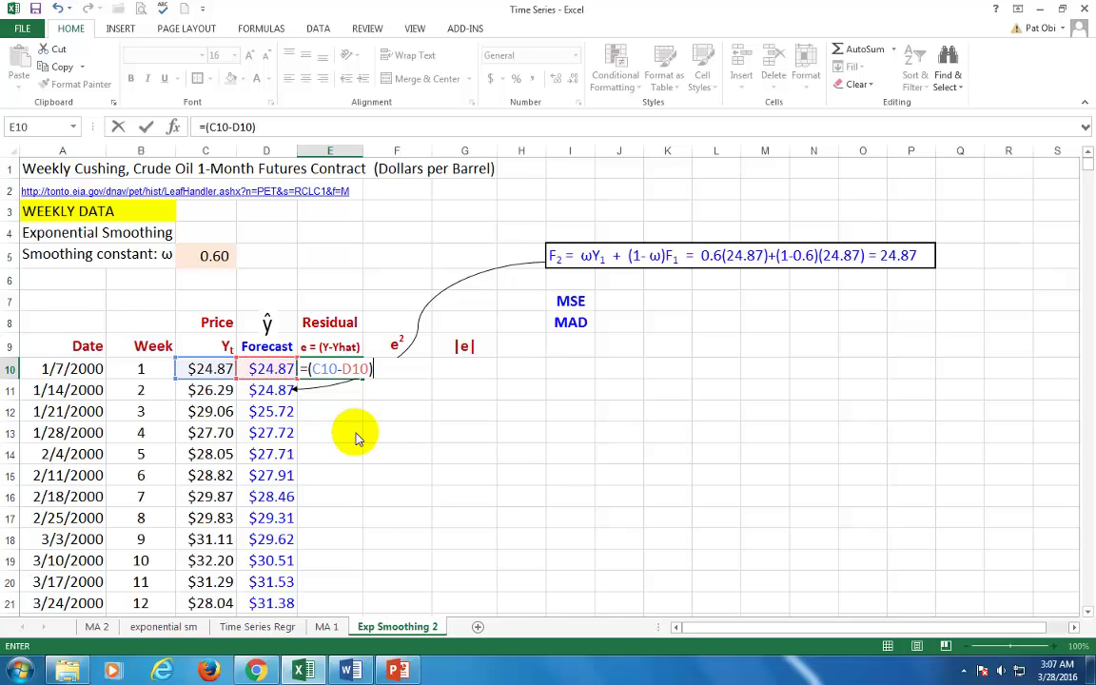
{"action": "key", "text": "Return"}
{"action": "key", "text": "Up"}
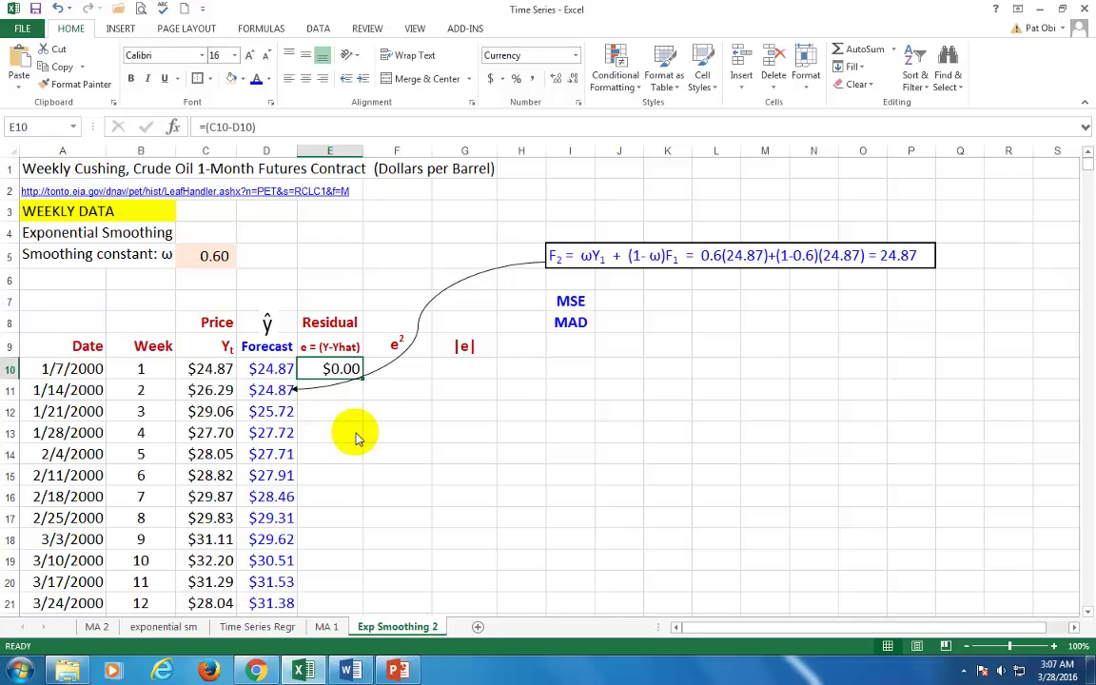
Step: Clear the week 1 residual formula from E10
{"action": "key", "text": "Left"}
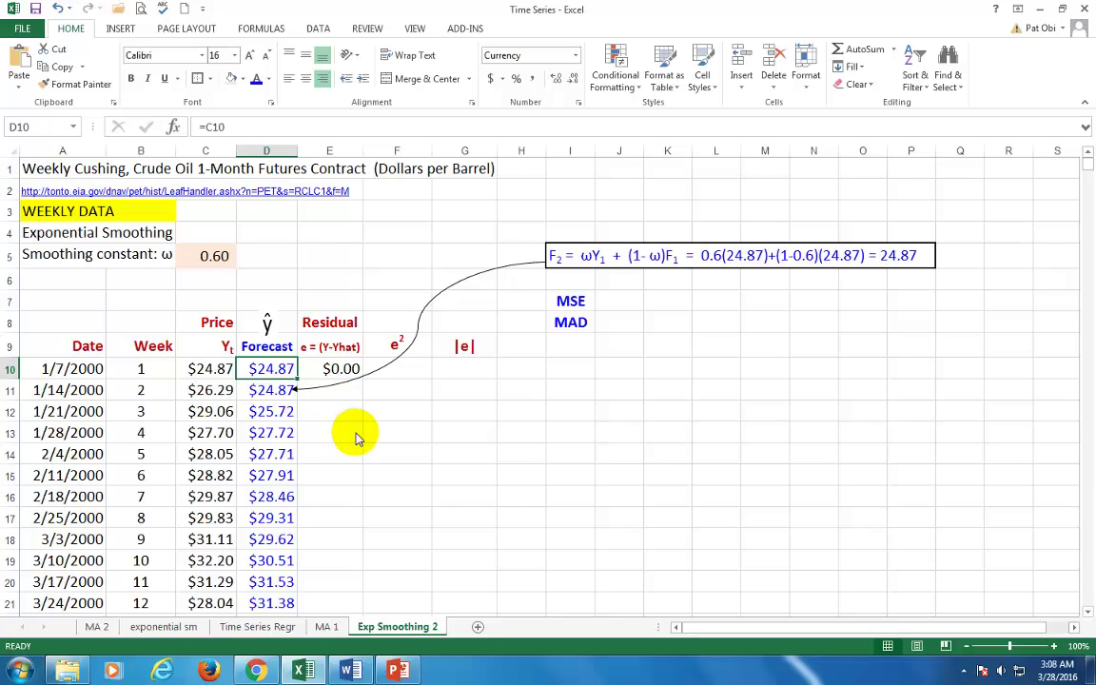
{"action": "key", "text": "Left"}
{"action": "key", "text": "Right"}
{"action": "key", "text": "Right"}
{"action": "key", "text": "Delete"}
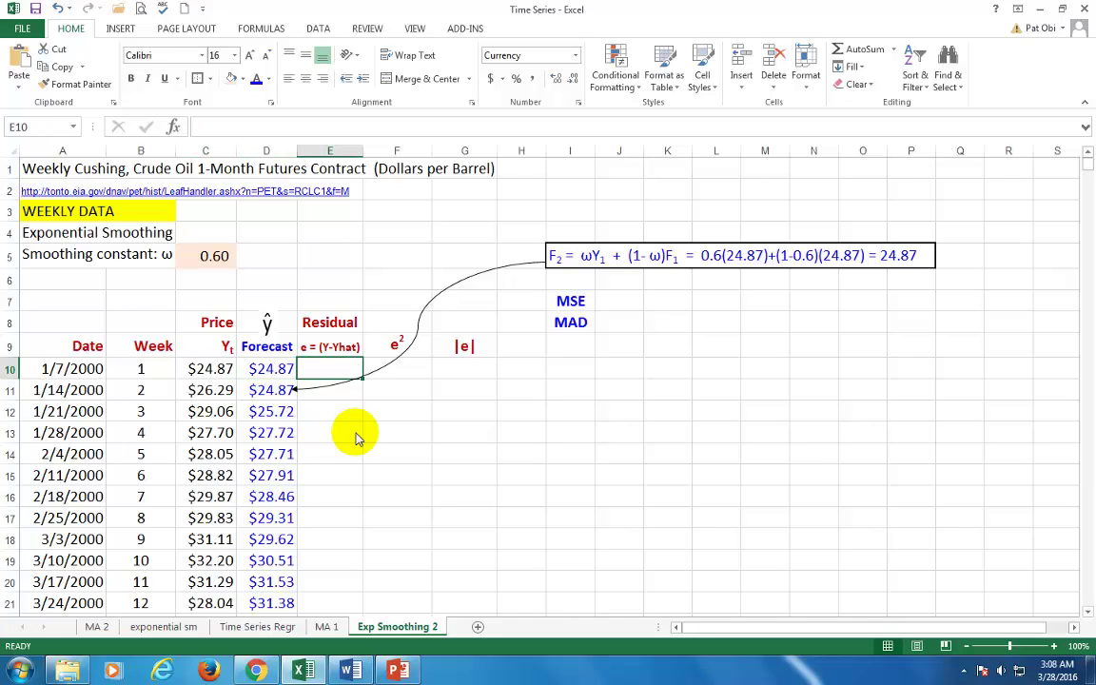
Step: Enter the week 2 residual in E11 as price minus forecast, =(C11-D11)
{"action": "key", "text": "Down"}
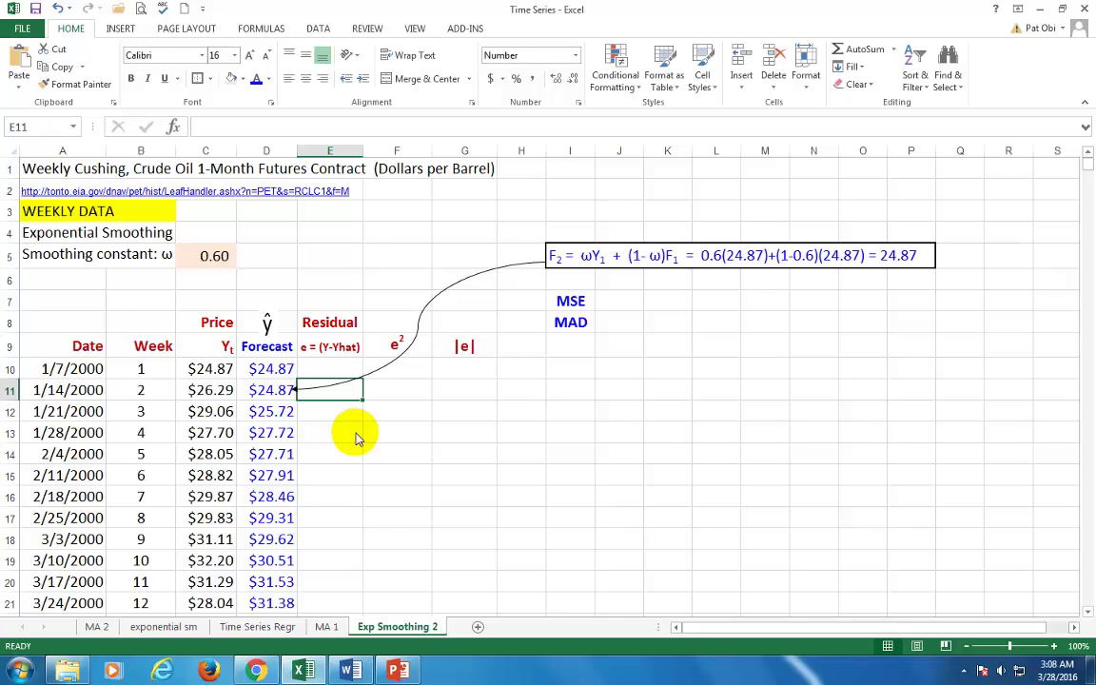
{"action": "type", "text": "="}
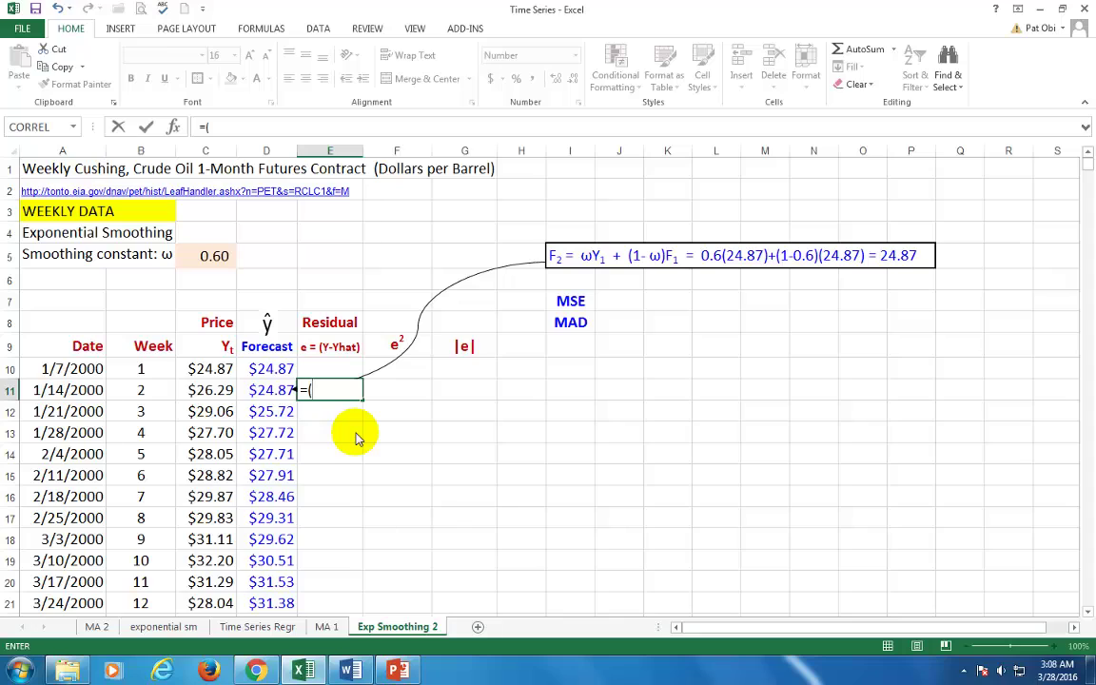
{"action": "type", "text": "("}
{"action": "left_click", "coordinate": [222, 396]}
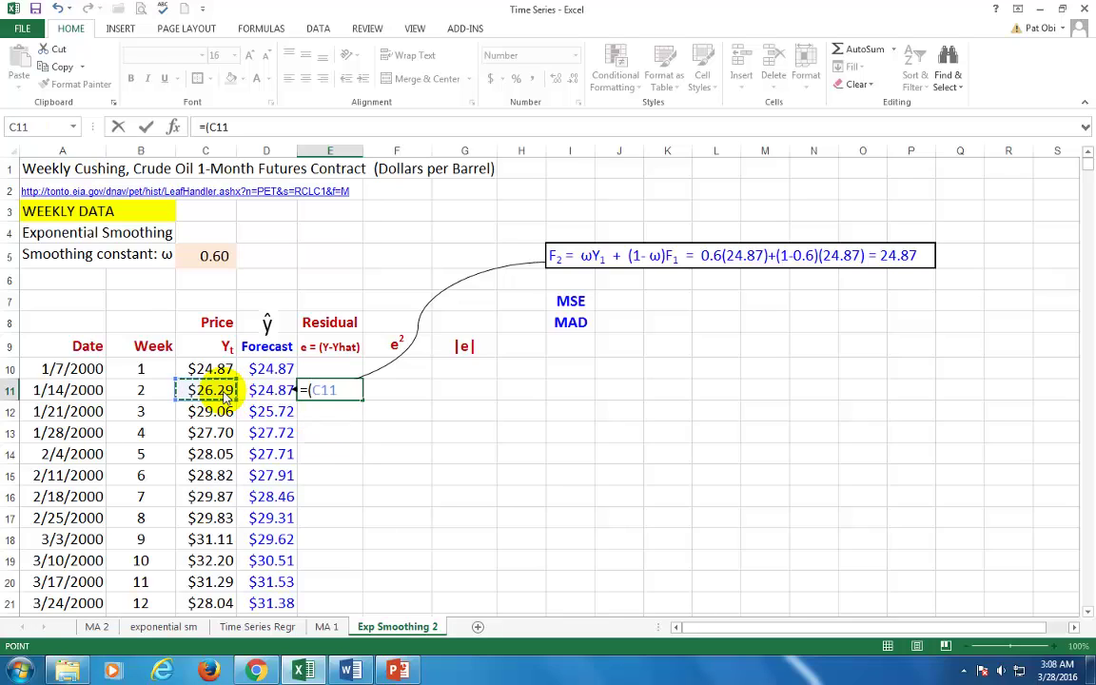
{"action": "type", "text": "-"}
{"action": "left_click", "coordinate": [270, 392]}
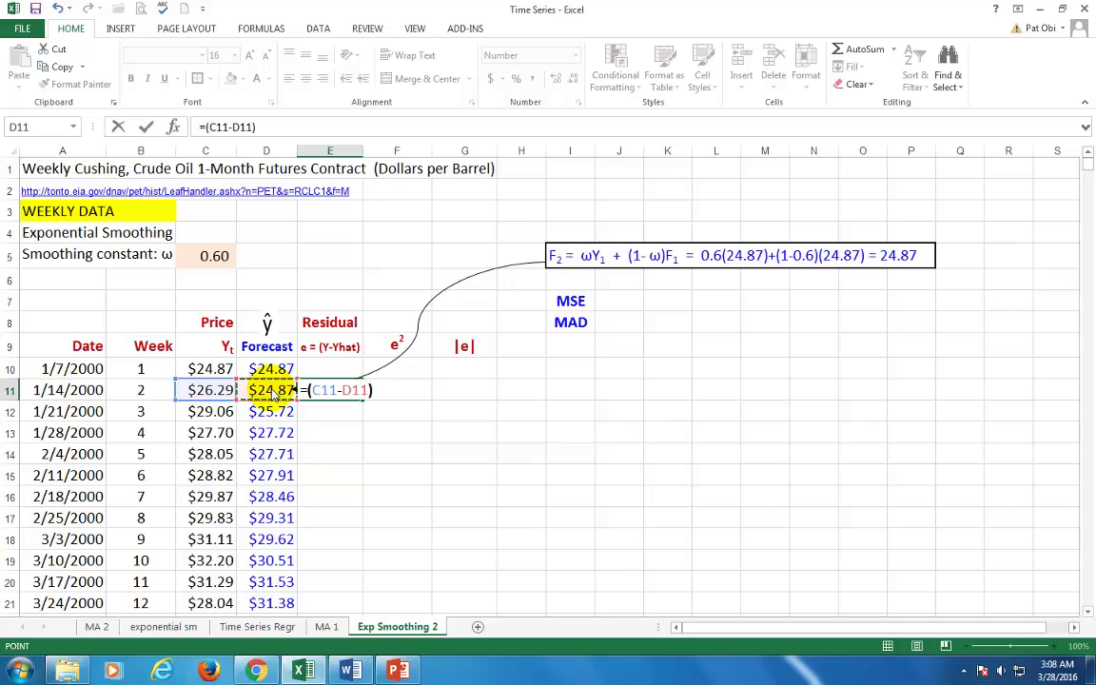
{"action": "type", "text": ")"}
{"action": "key", "text": "Return"}
{"action": "key", "text": "Up"}
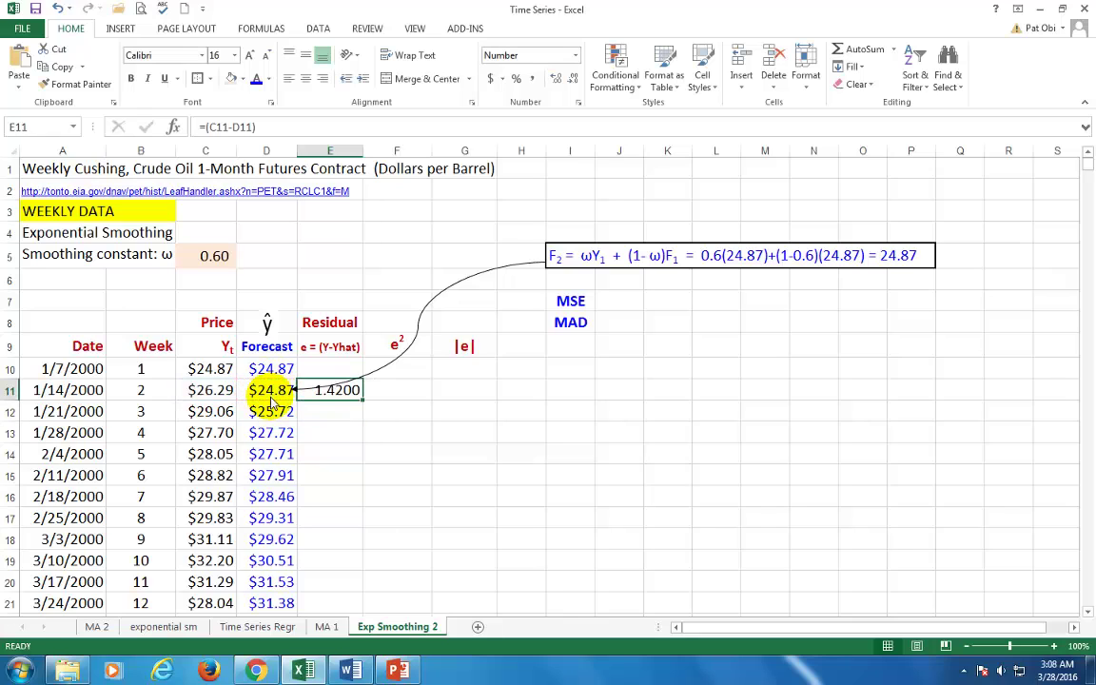
Step: Fill the E11 residual formula down the column, clear the copy in E852, and return to E11
{"action": "double_click", "coordinate": [362, 401]}
{"action": "left_click", "coordinate": [339, 456]}
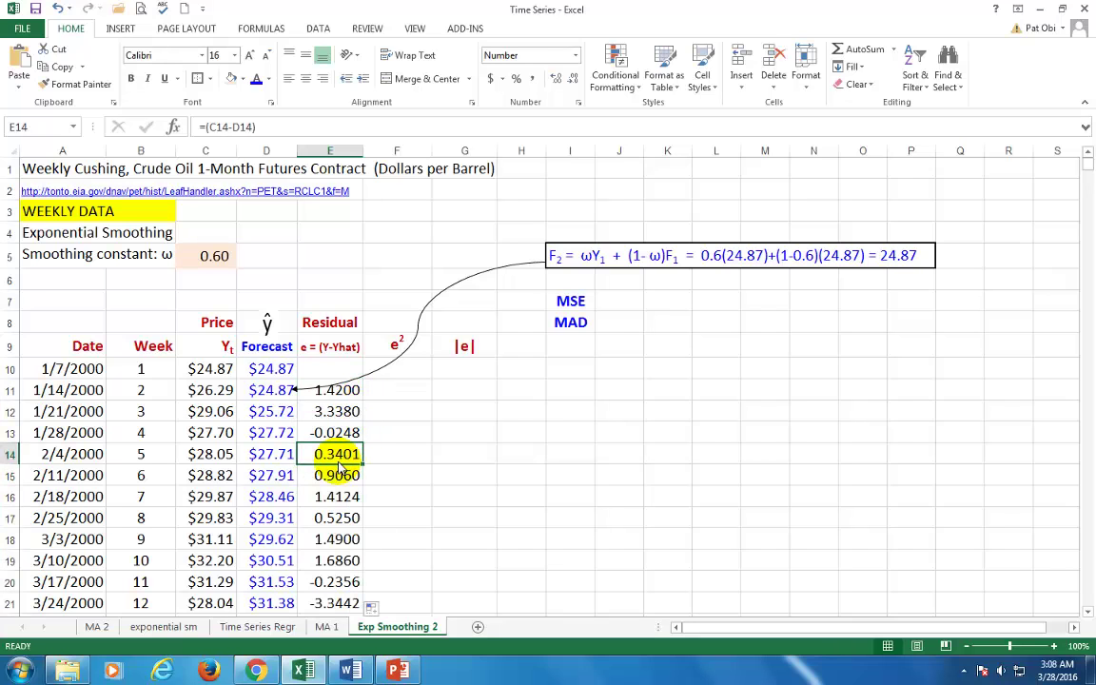
{"action": "key", "text": "Down"}
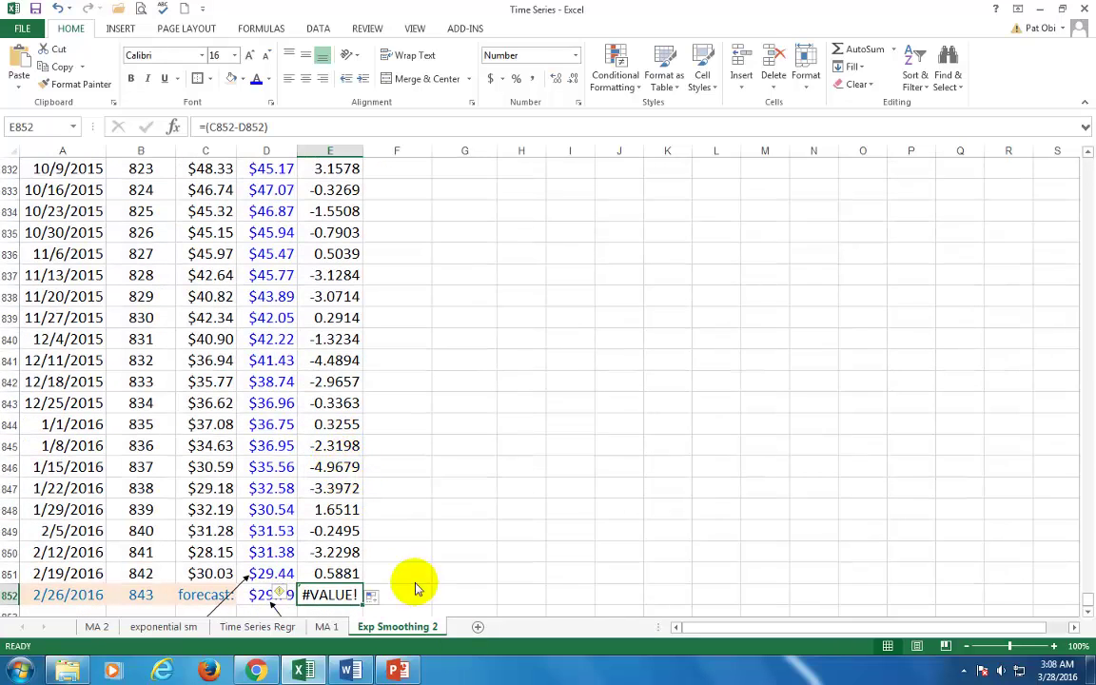
{"action": "scroll", "coordinate": [415, 583], "scroll_direction": "down", "scroll_amount": 1}
{"action": "key", "text": "Delete"}
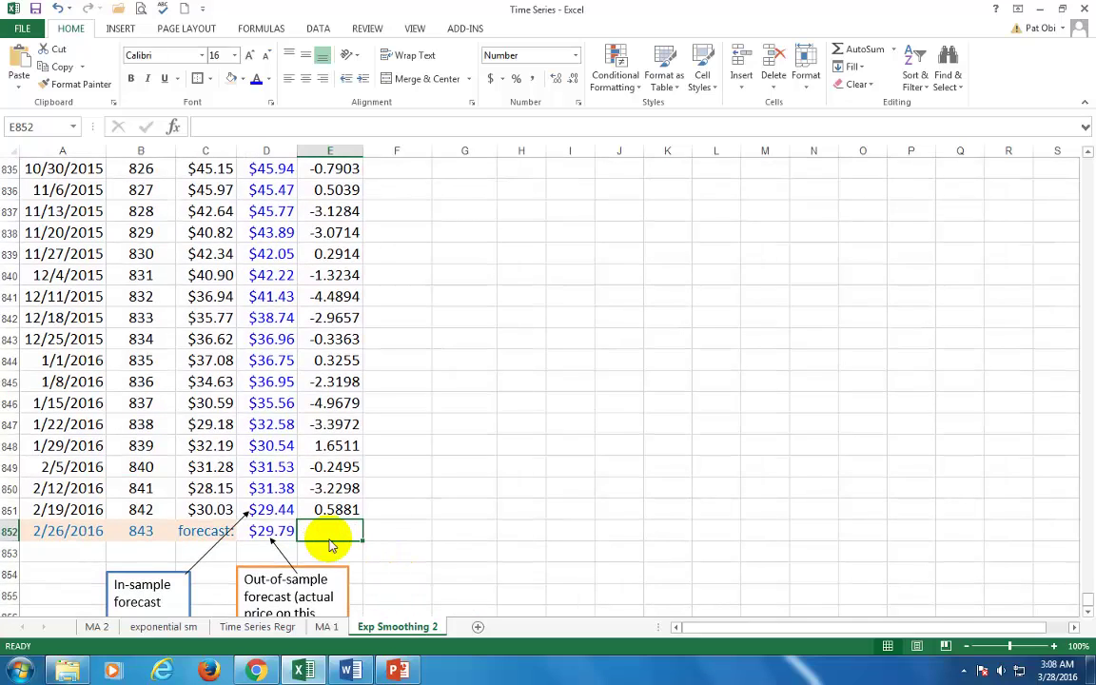
{"action": "left_click", "coordinate": [338, 510]}
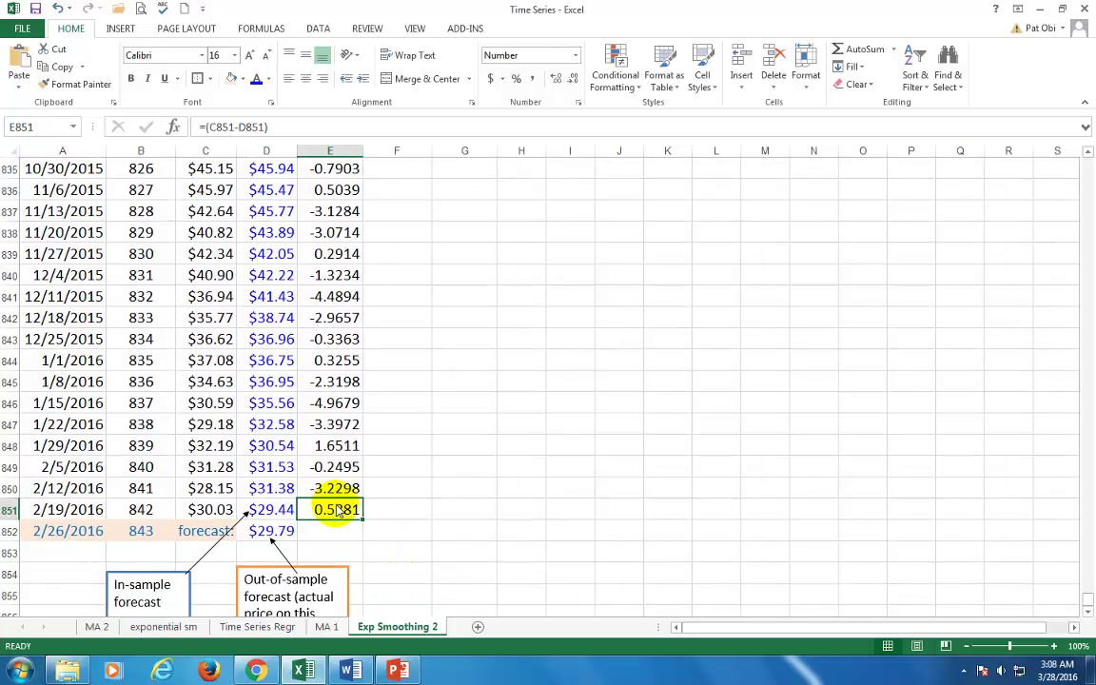
{"action": "key", "text": "Up"}
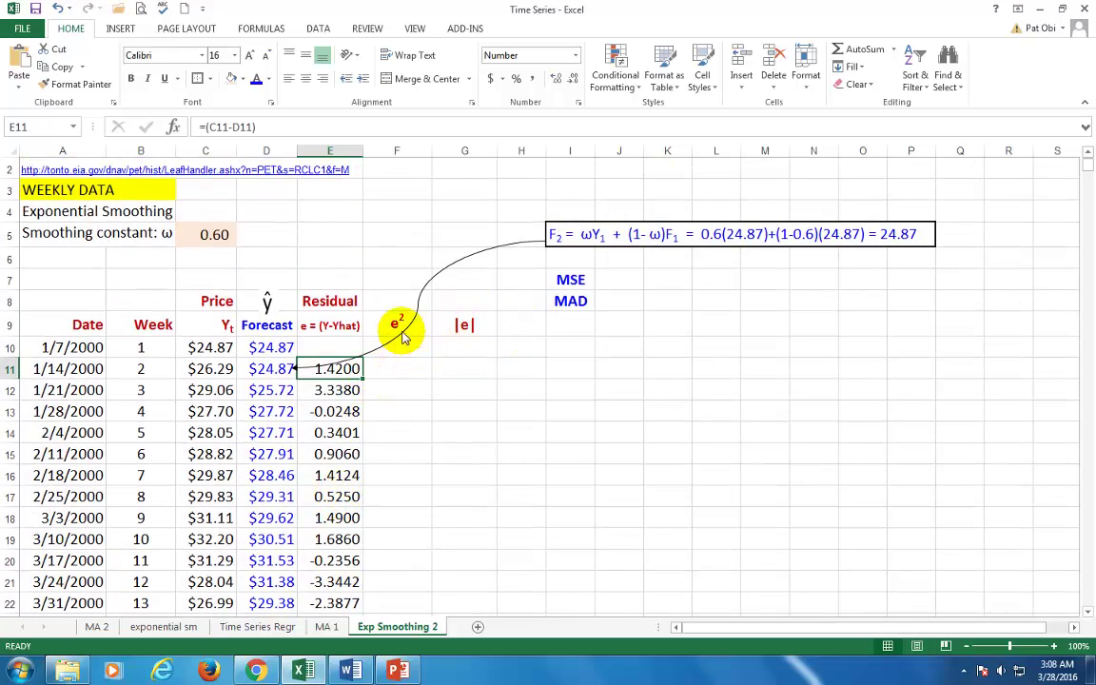
Step: Enter the squared residual formula =E11^2 in F11 for week 2
{"action": "left_click", "coordinate": [397, 376]}
{"action": "left_click", "coordinate": [403, 377]}
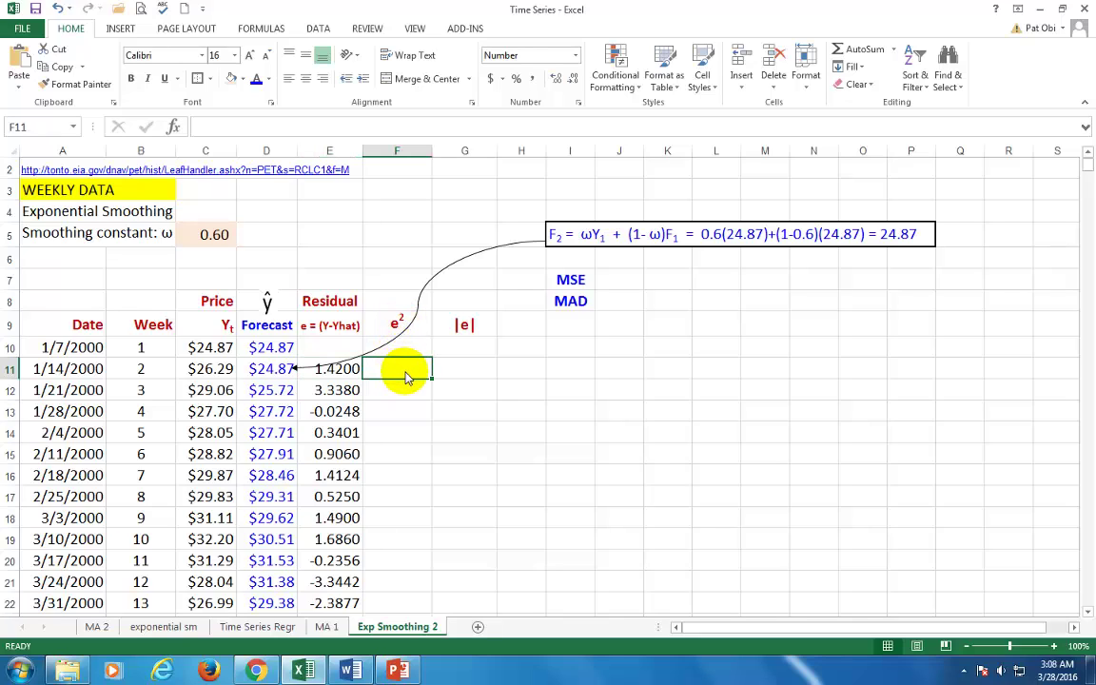
{"action": "type", "text": "="}
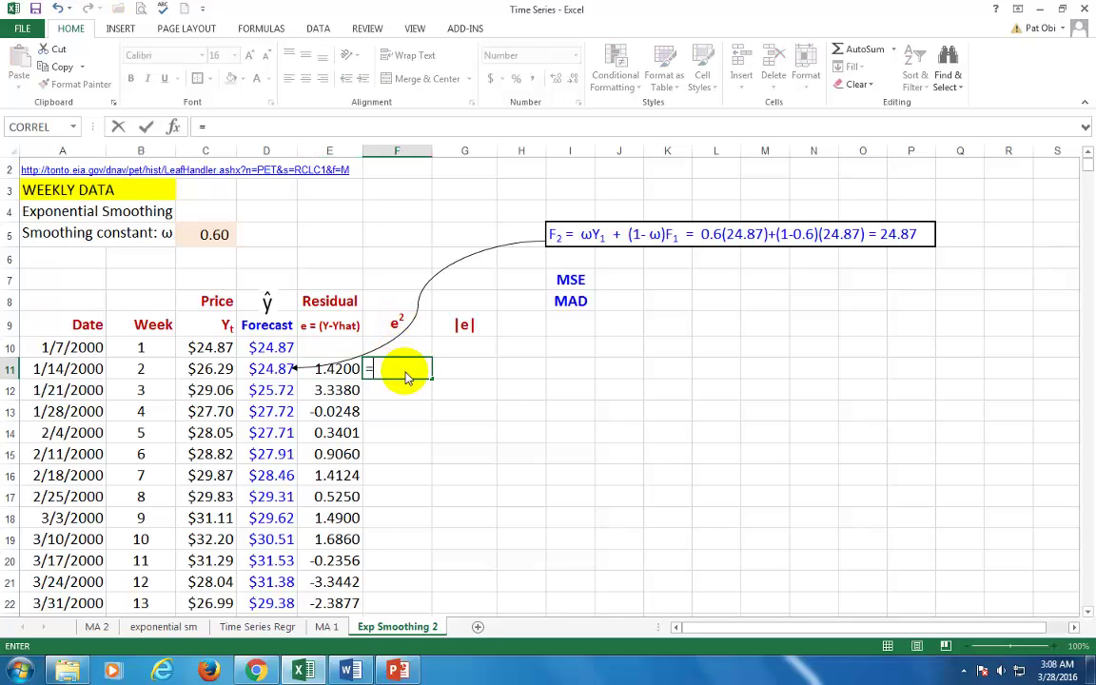
{"action": "left_click", "coordinate": [339, 372]}
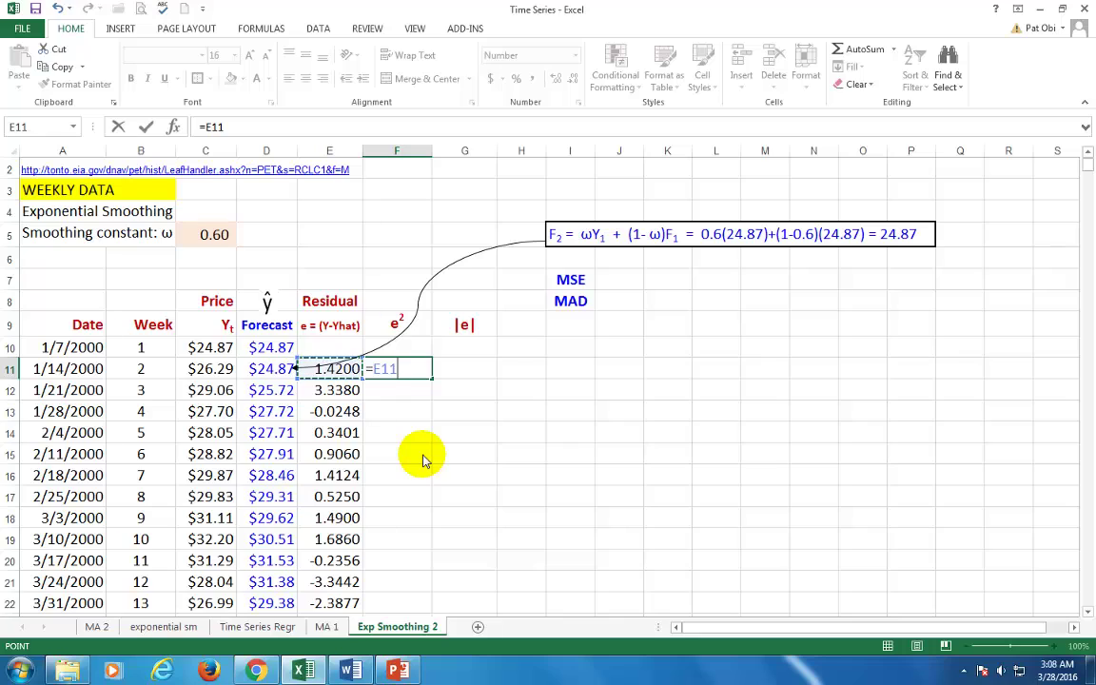
{"action": "type", "text": "^"}
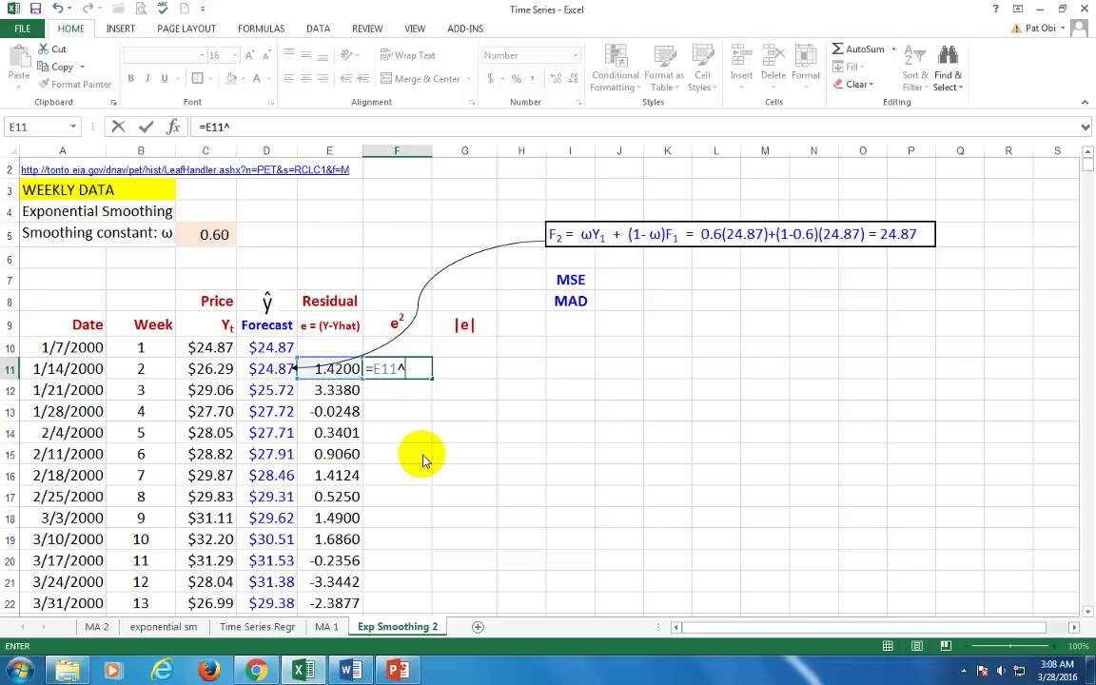
{"action": "type", "text": "2"}
{"action": "key", "text": "Return"}
{"action": "key", "text": "Up"}
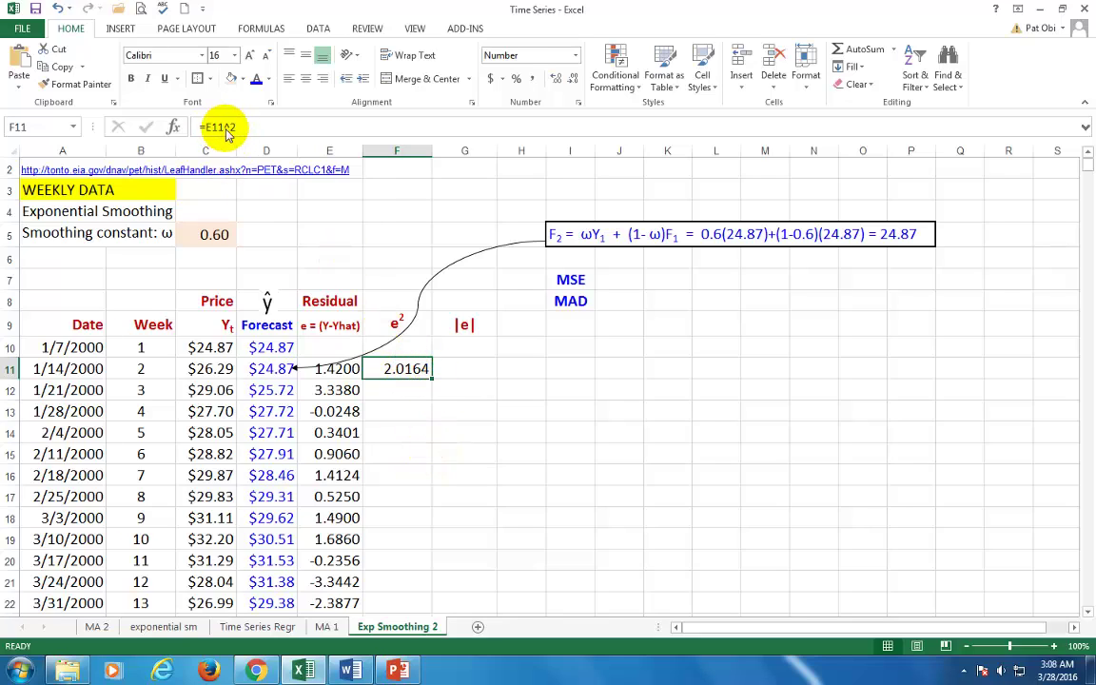
Step: Fill the F11 squared residual formula down column F and autofit the column width
{"action": "double_click", "coordinate": [431, 379]}
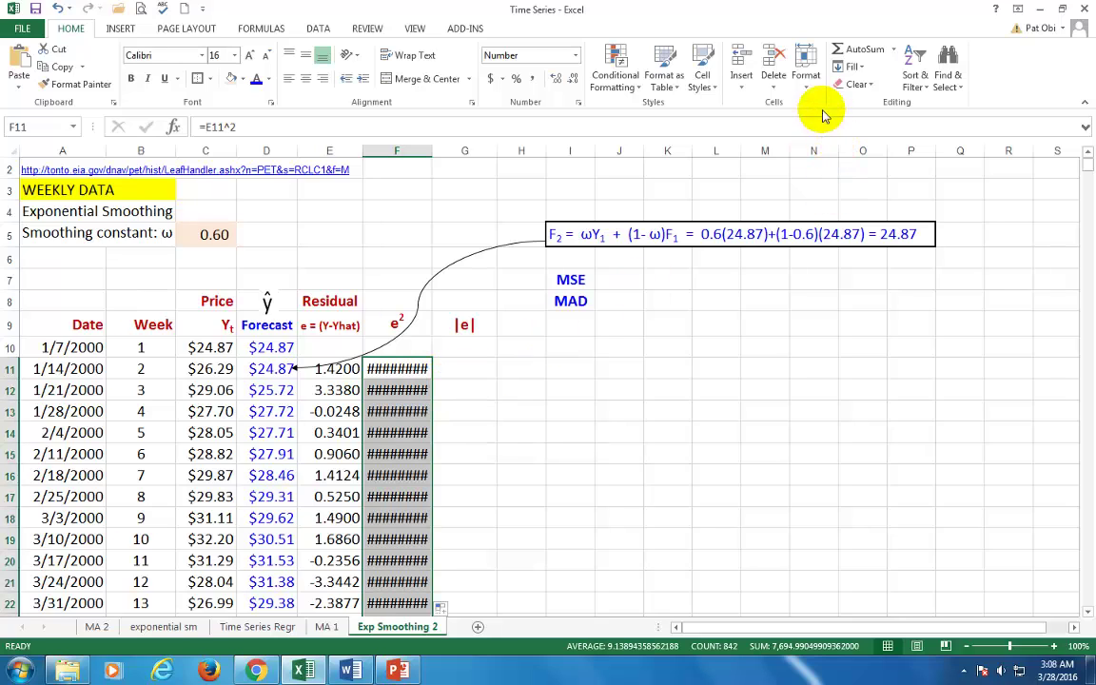
{"action": "left_click", "coordinate": [806, 74]}
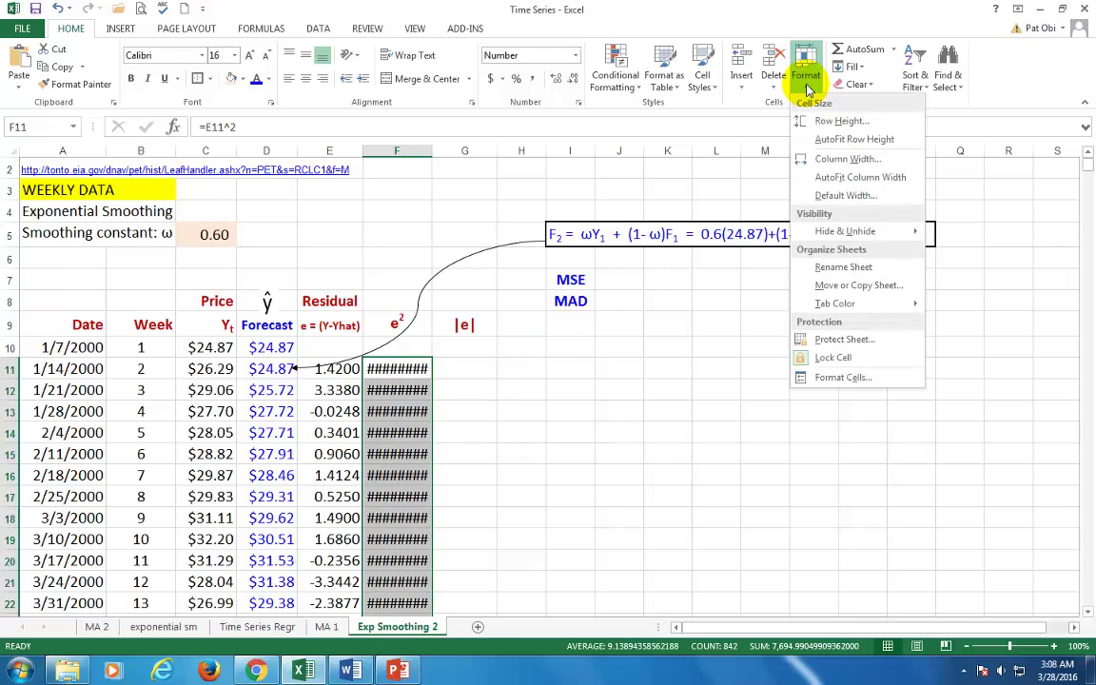
{"action": "left_click", "coordinate": [846, 176]}
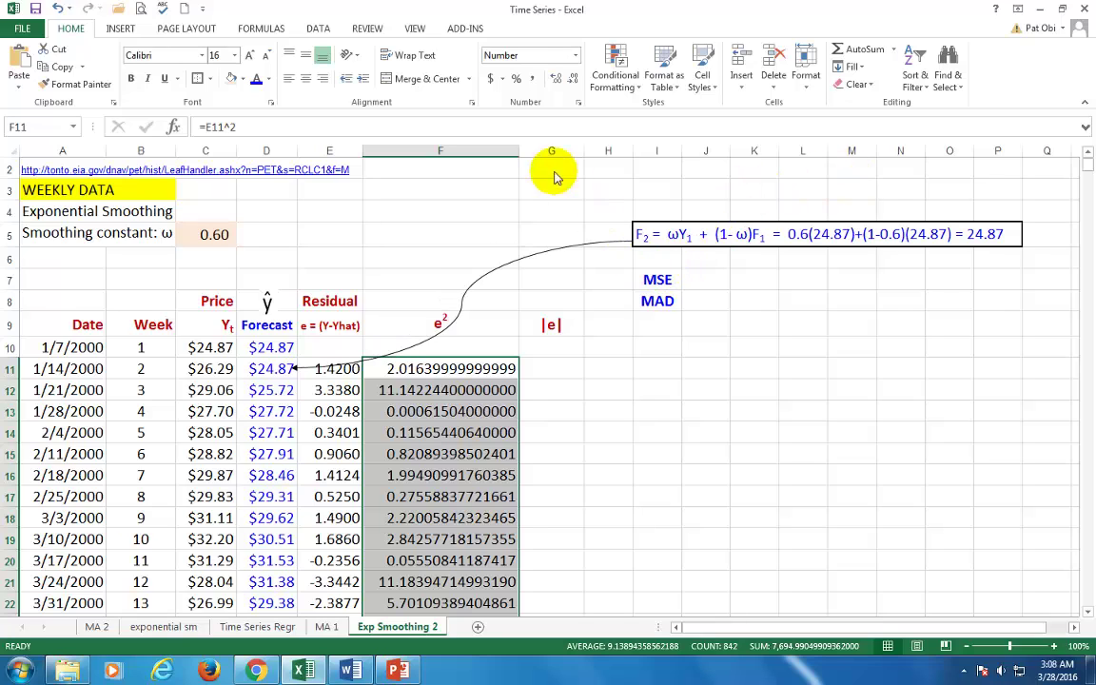
Step: Reduce the squared residuals in column F to six decimal places and refit the column width
{"action": "left_click", "coordinate": [574, 80]}
{"action": "left_click", "coordinate": [574, 80]}
{"action": "left_click", "coordinate": [574, 80]}
{"action": "left_click", "coordinate": [574, 80]}
{"action": "left_click", "coordinate": [573, 80]}
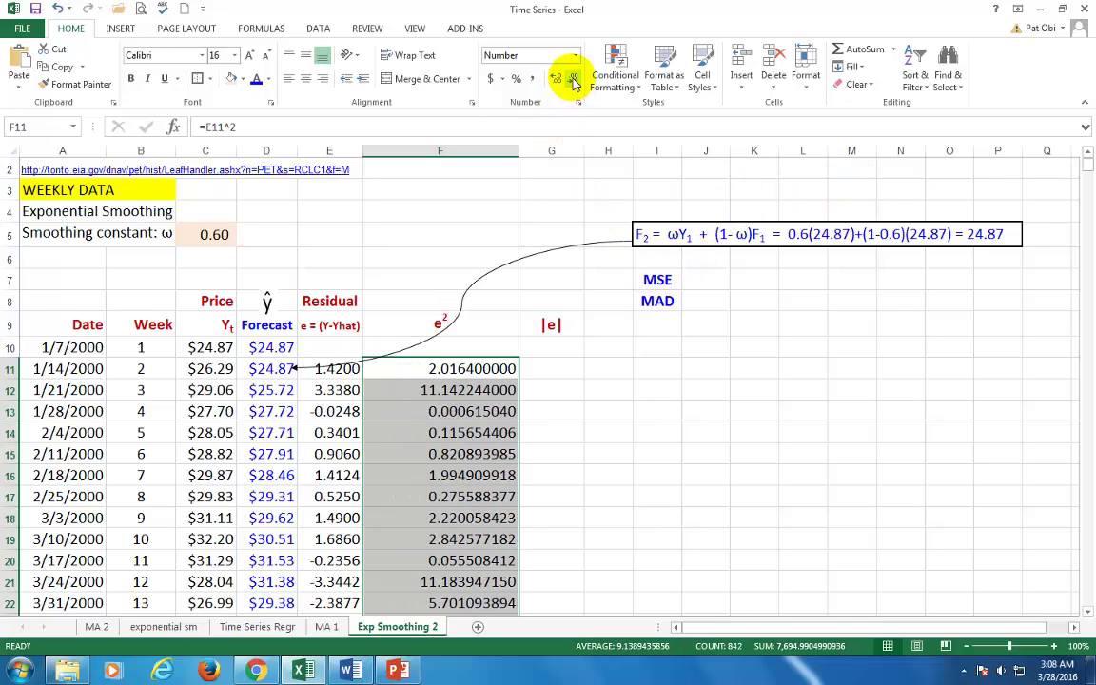
{"action": "left_click", "coordinate": [574, 80]}
{"action": "left_click", "coordinate": [573, 80]}
{"action": "left_click", "coordinate": [574, 79]}
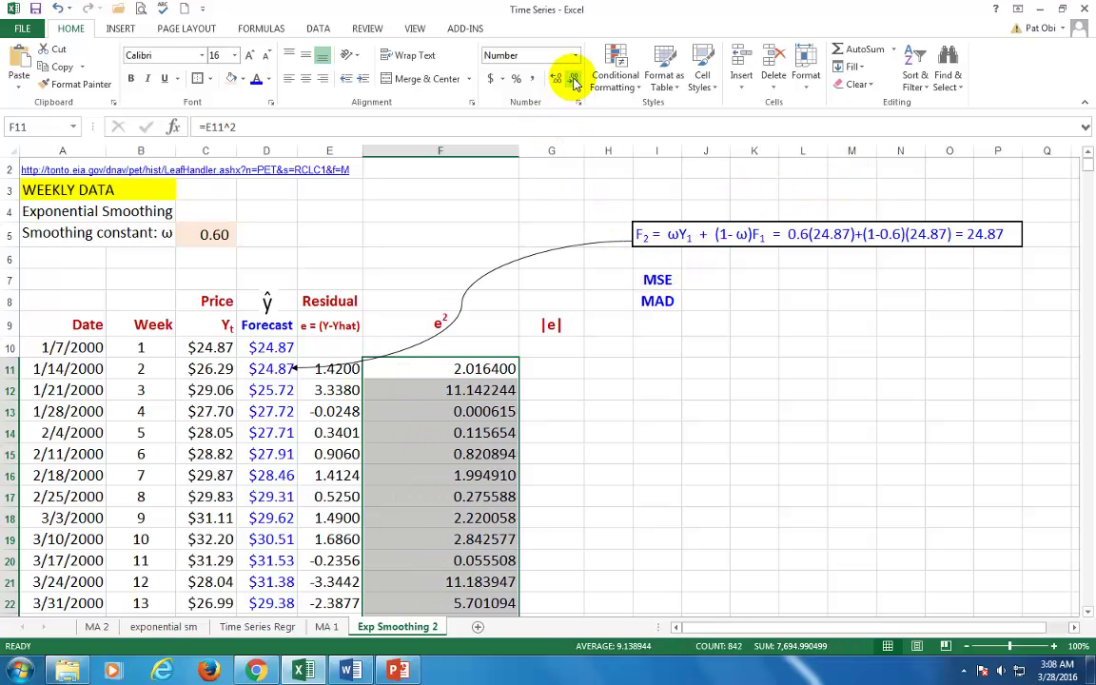
{"action": "double_click", "coordinate": [518, 151]}
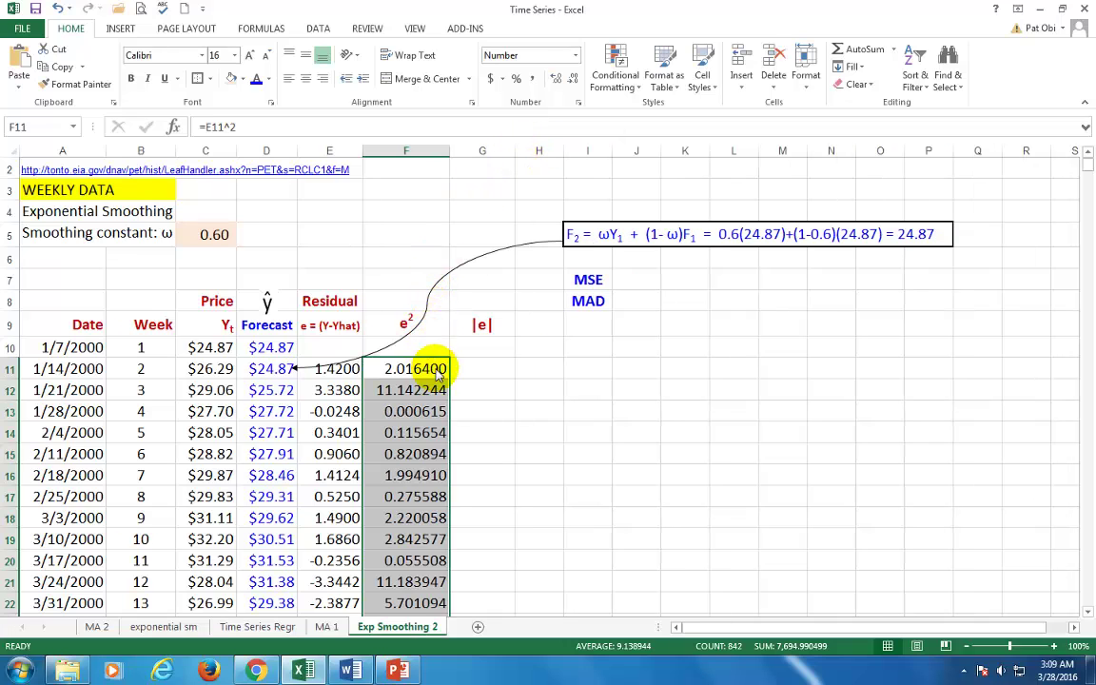
Step: Clear the squared residual in F852 on the week 843 forecast row and return to F11
{"action": "left_click", "coordinate": [416, 412]}
{"action": "key", "text": "ctrl+Down"}
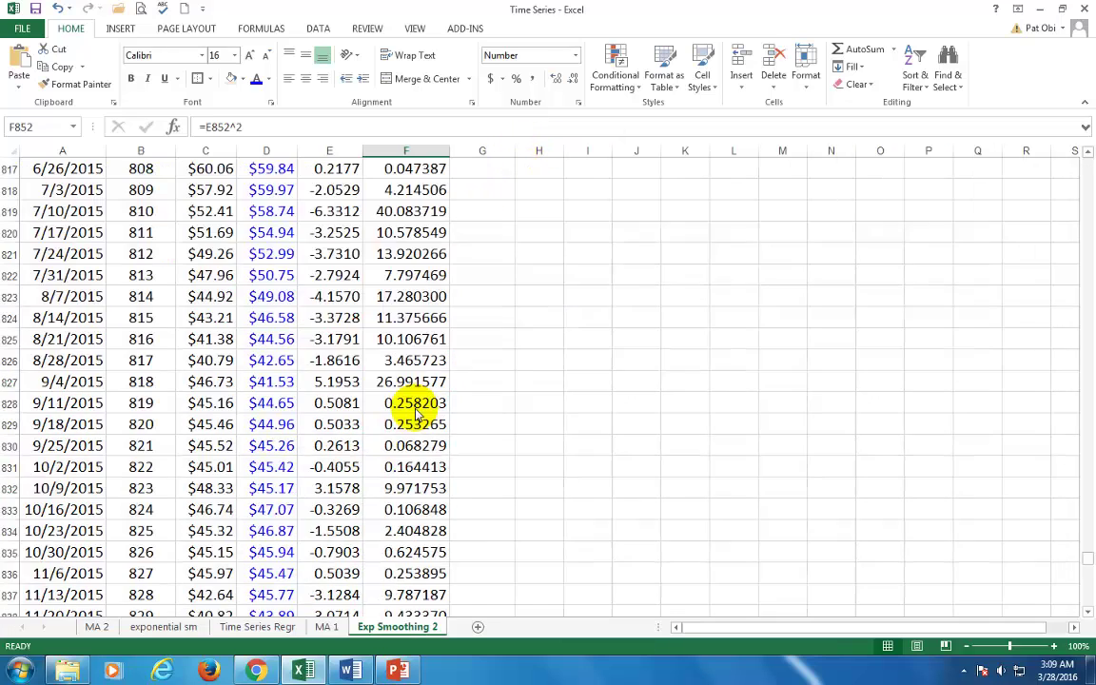
{"action": "key", "text": "Down"}
{"action": "left_click", "coordinate": [421, 577]}
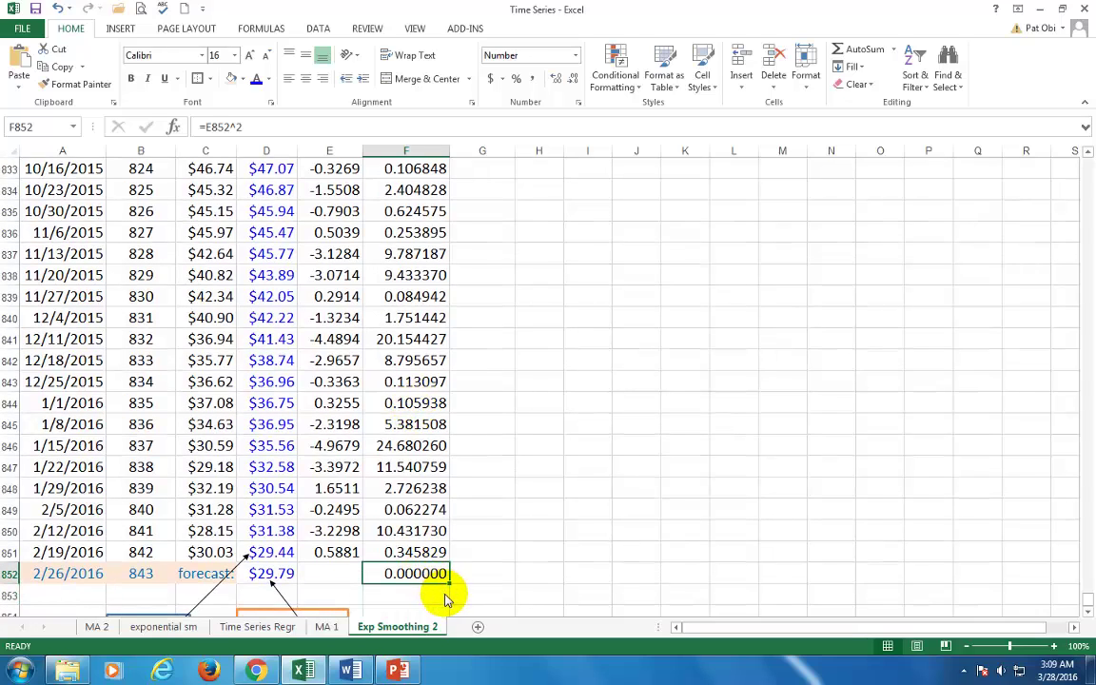
{"action": "key", "text": "F2"}
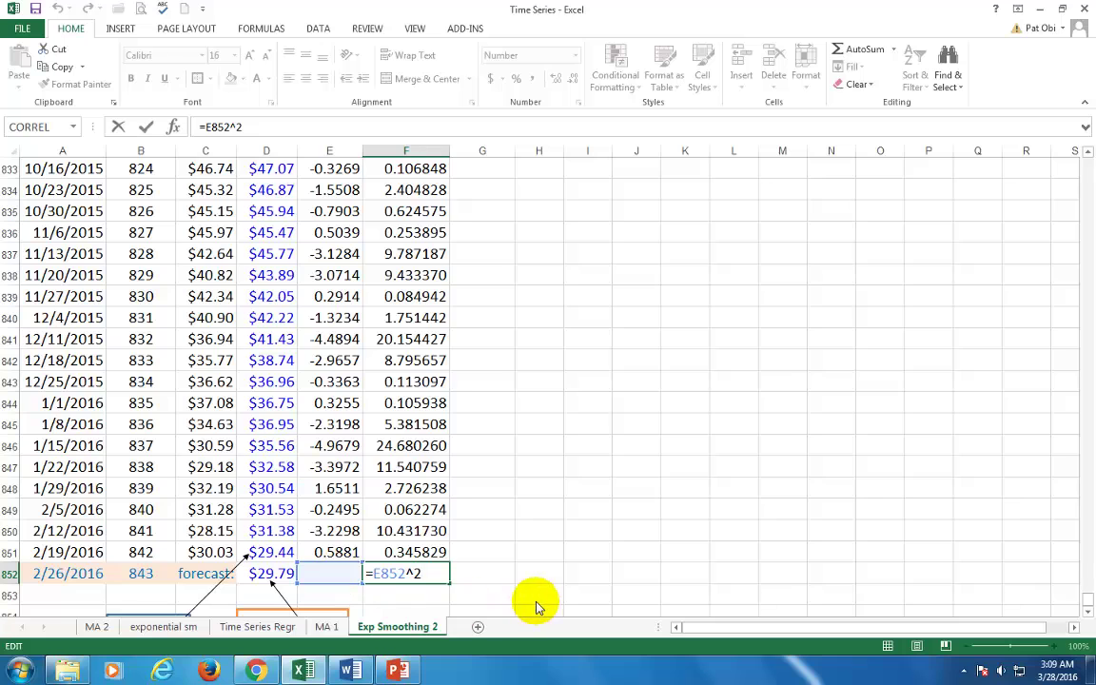
{"action": "key", "text": "Return"}
{"action": "key", "text": "Delete"}
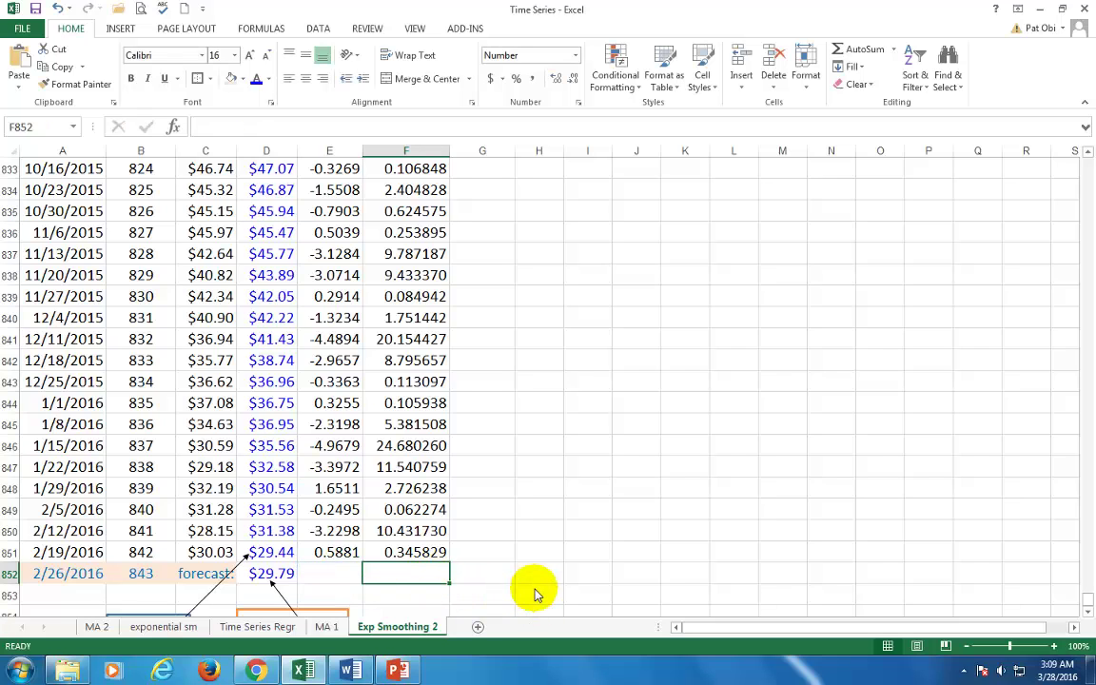
{"action": "left_click", "coordinate": [419, 538]}
{"action": "key", "text": "Up"}
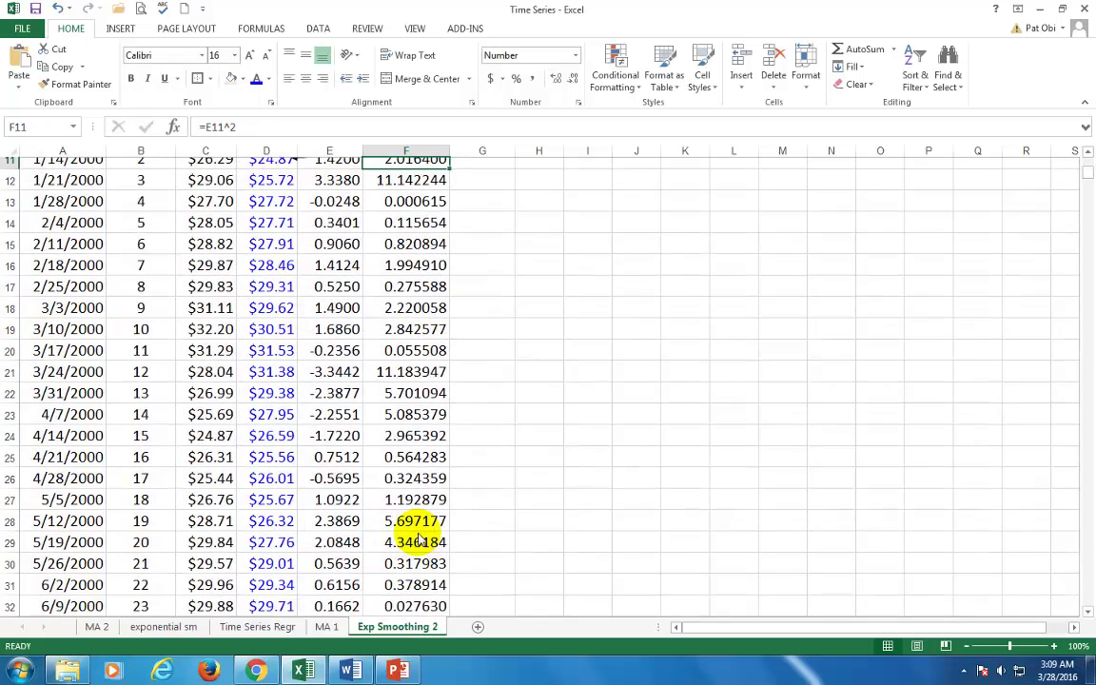
Step: Compute the MSE in J7 as the average of the squared residuals with =AVERAGE(F11:F851)
{"action": "scroll", "coordinate": [381, 471], "scroll_direction": "up", "scroll_amount": 3}
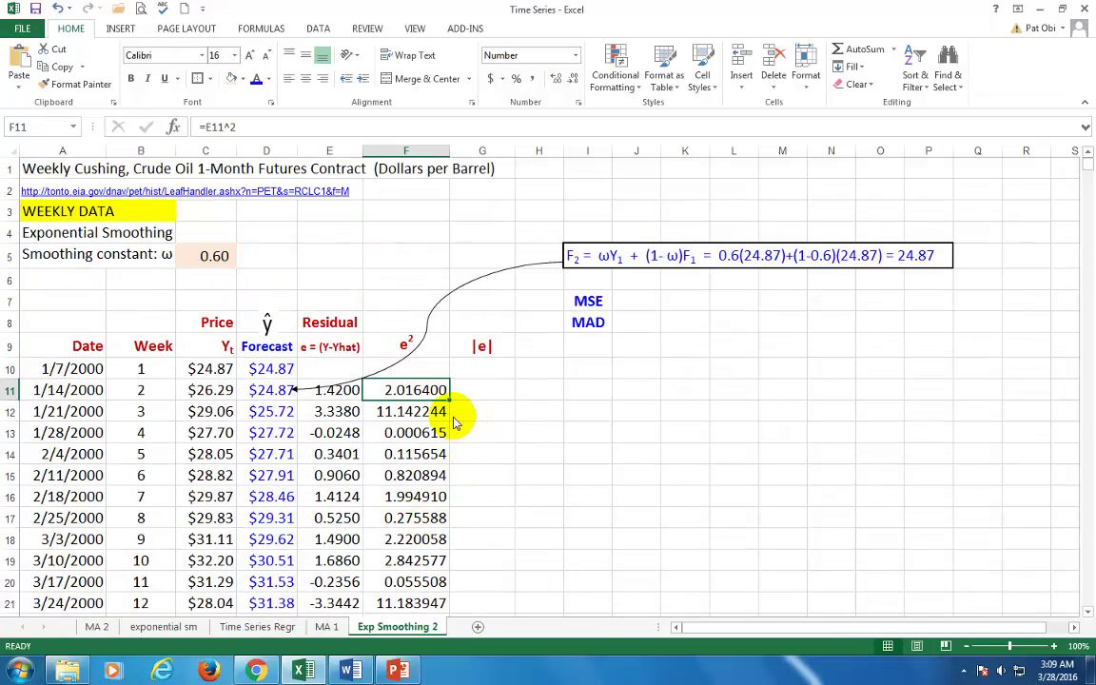
{"action": "left_click", "coordinate": [643, 301]}
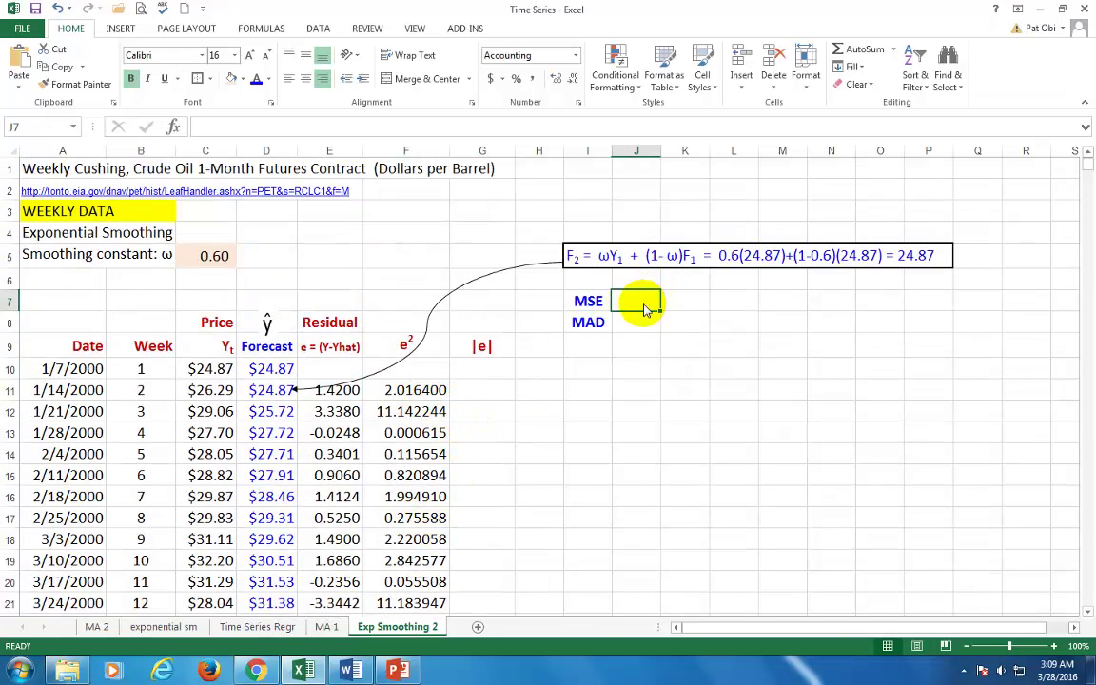
{"action": "type", "text": "=average"}
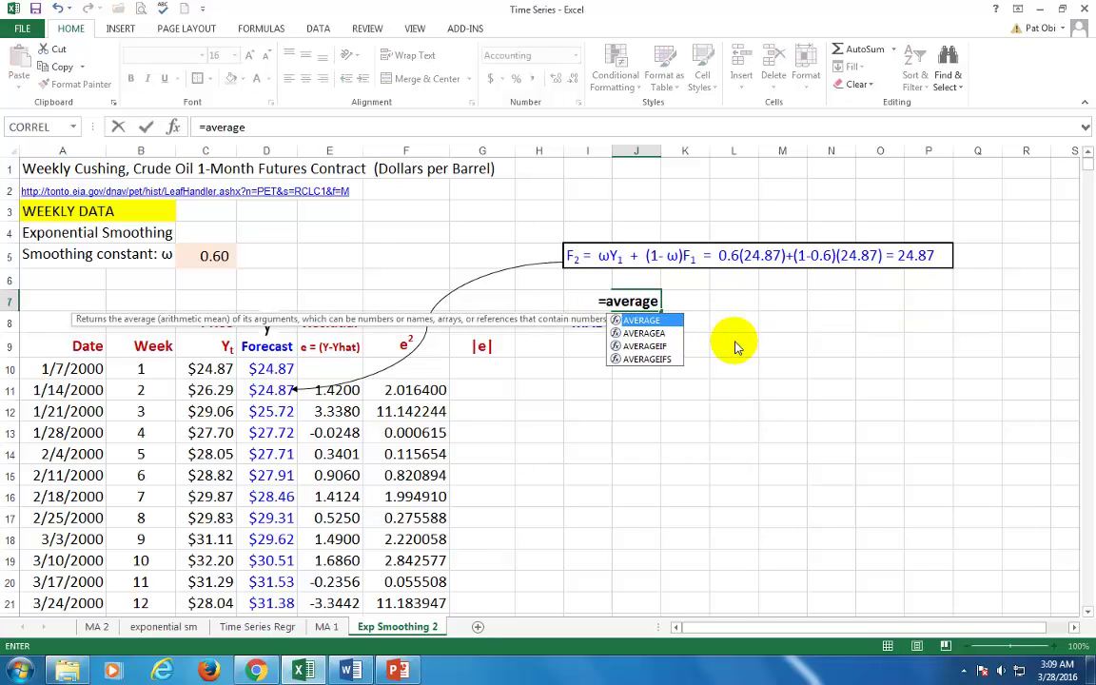
{"action": "type", "text": "("}
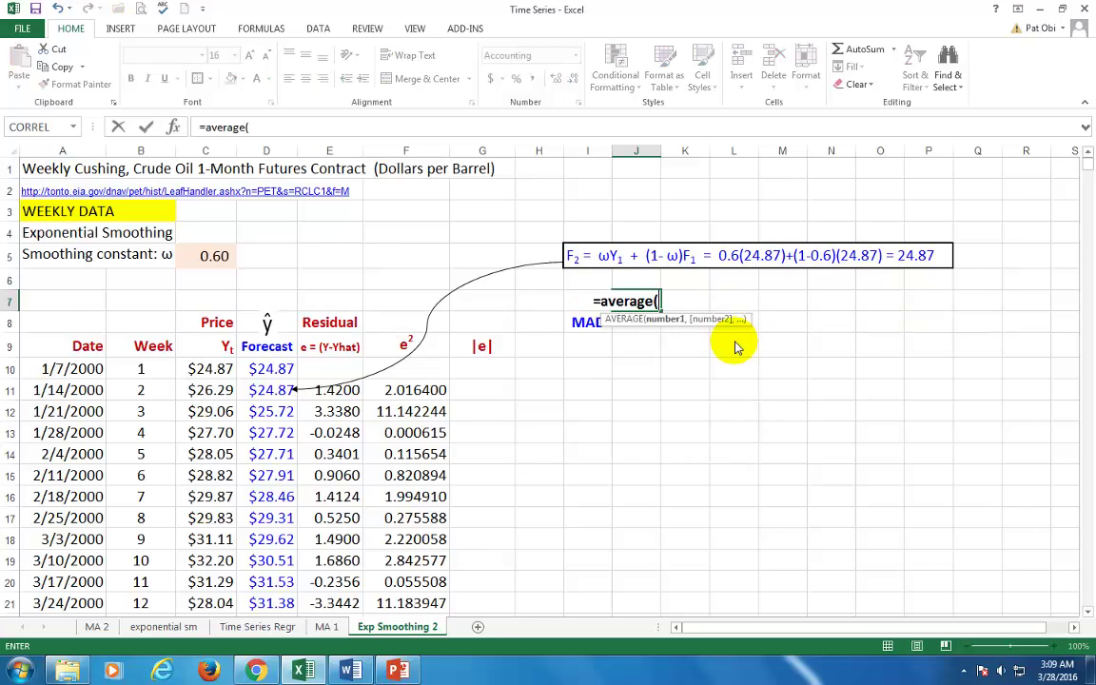
{"action": "left_click", "coordinate": [409, 398]}
{"action": "key", "text": "ctrl+shift+Down"}
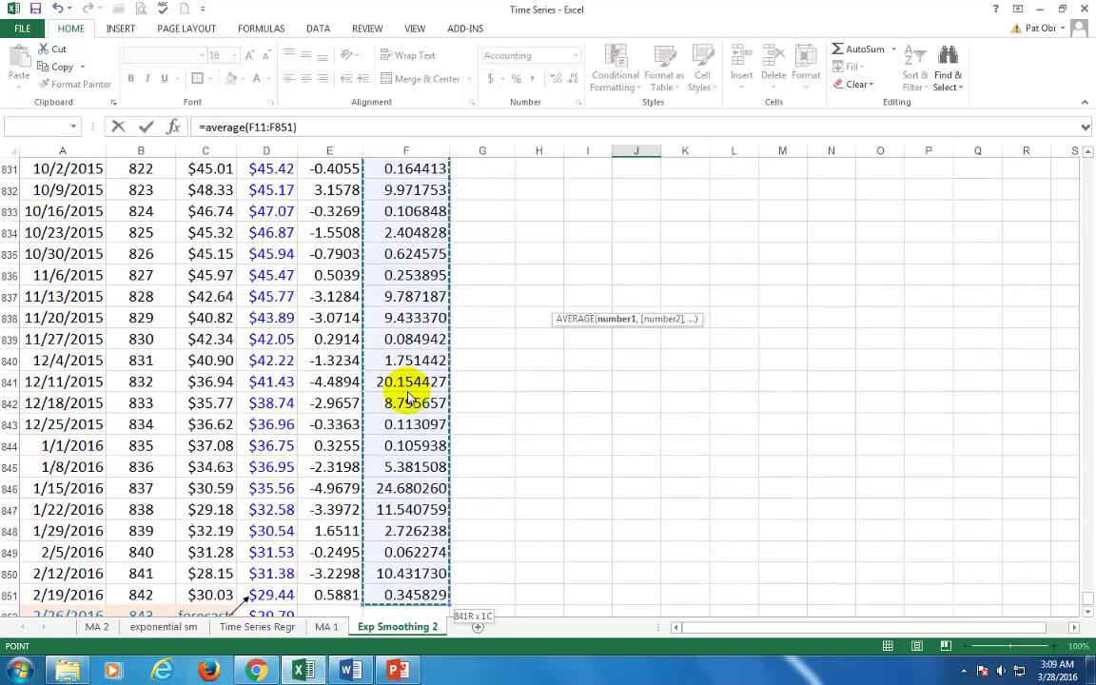
{"action": "key", "text": "Return"}
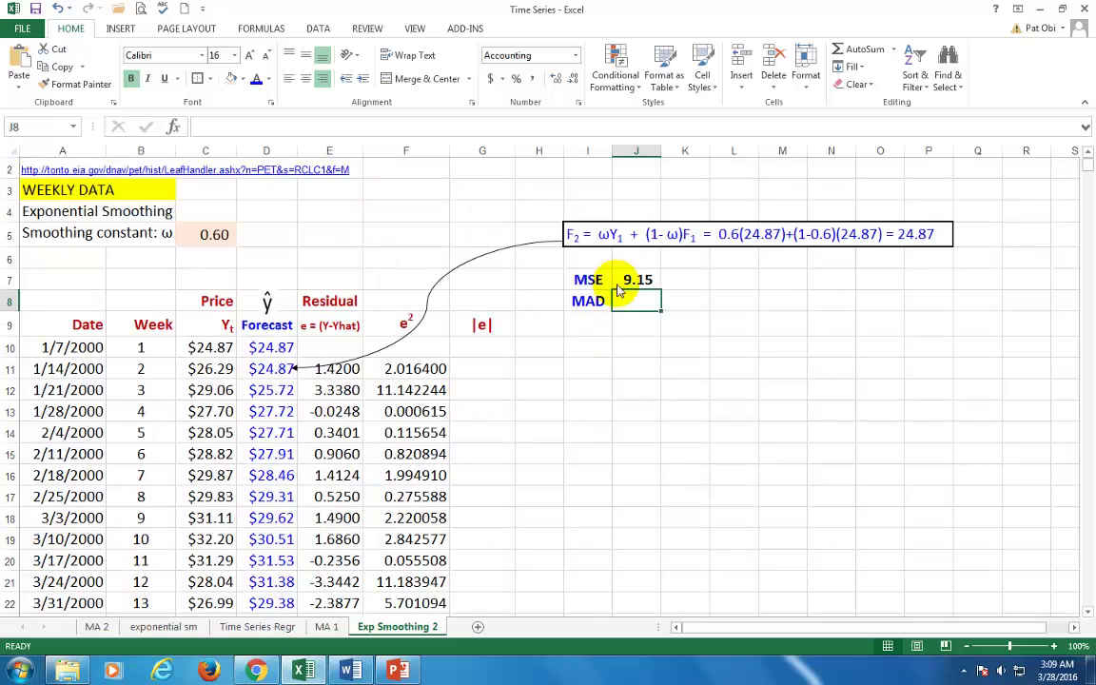
{"action": "left_click", "coordinate": [633, 282]}
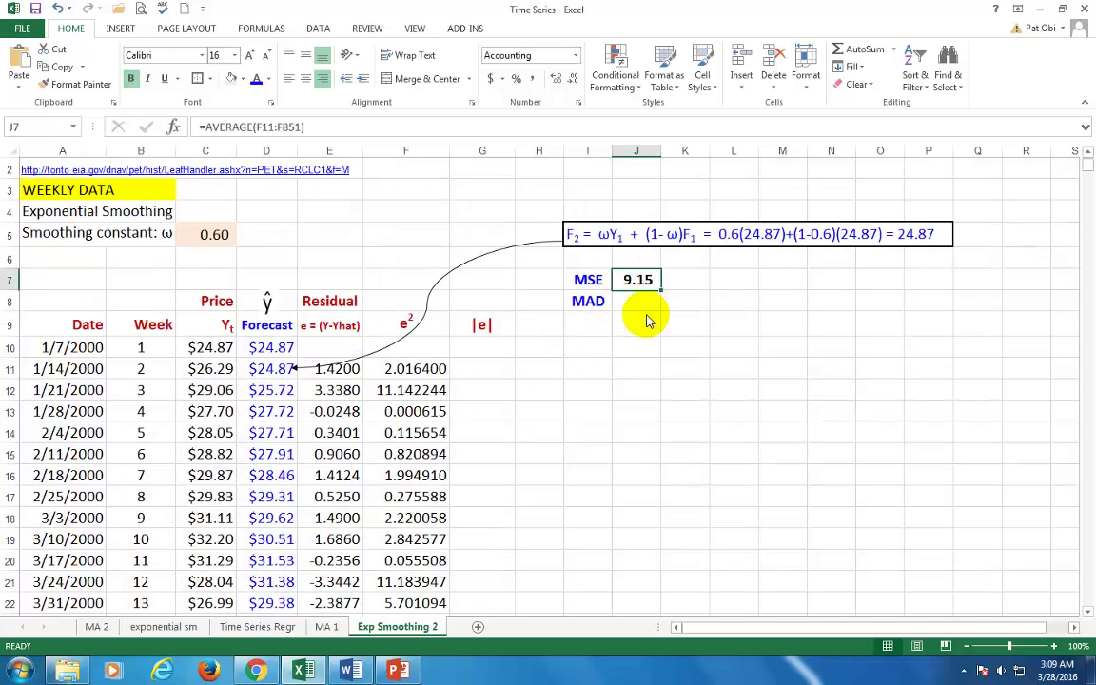
Step: Enter the absolute residual formula =ABS(E11) in G11 for week 2
{"action": "left_click", "coordinate": [482, 371]}
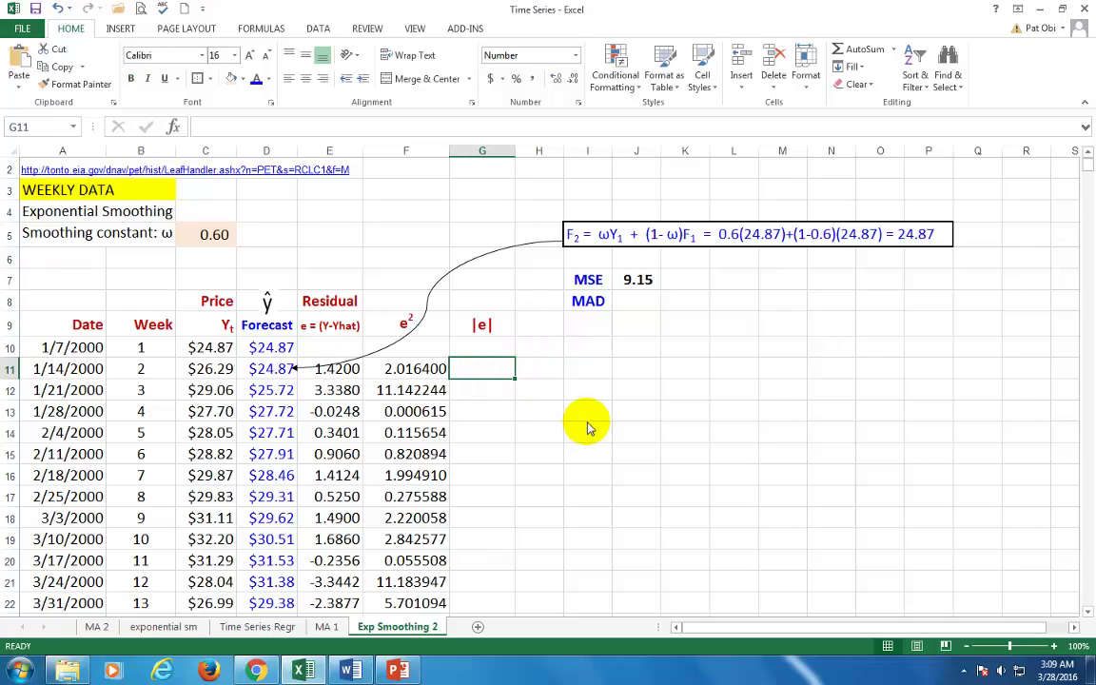
{"action": "type", "text": "=abs"}
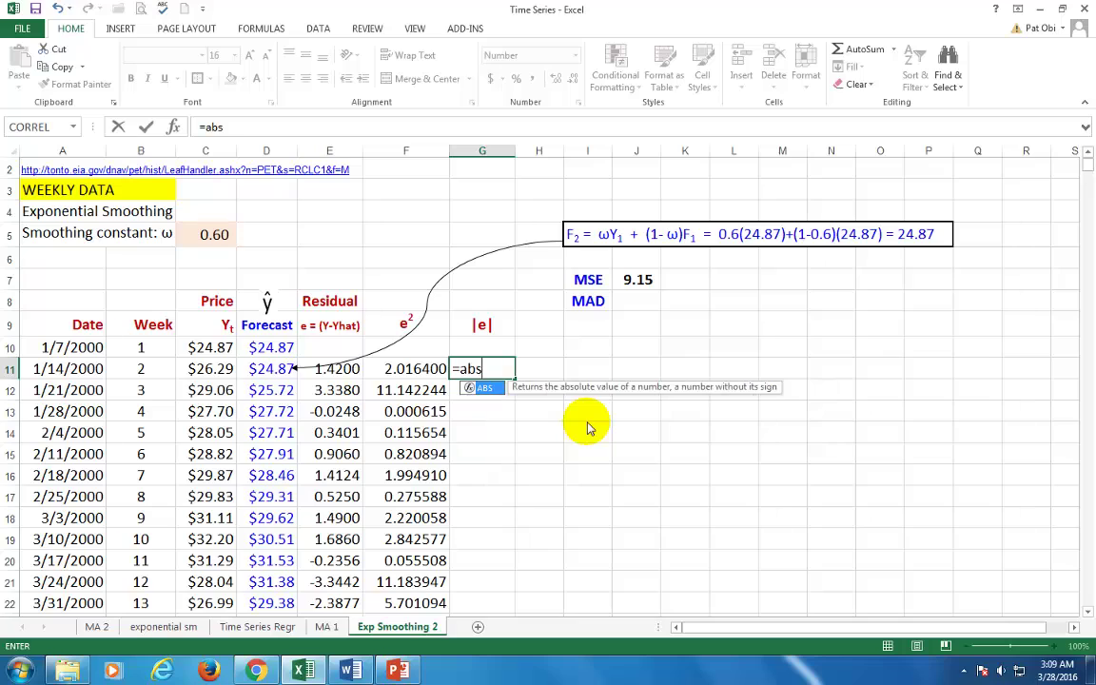
{"action": "type", "text": "("}
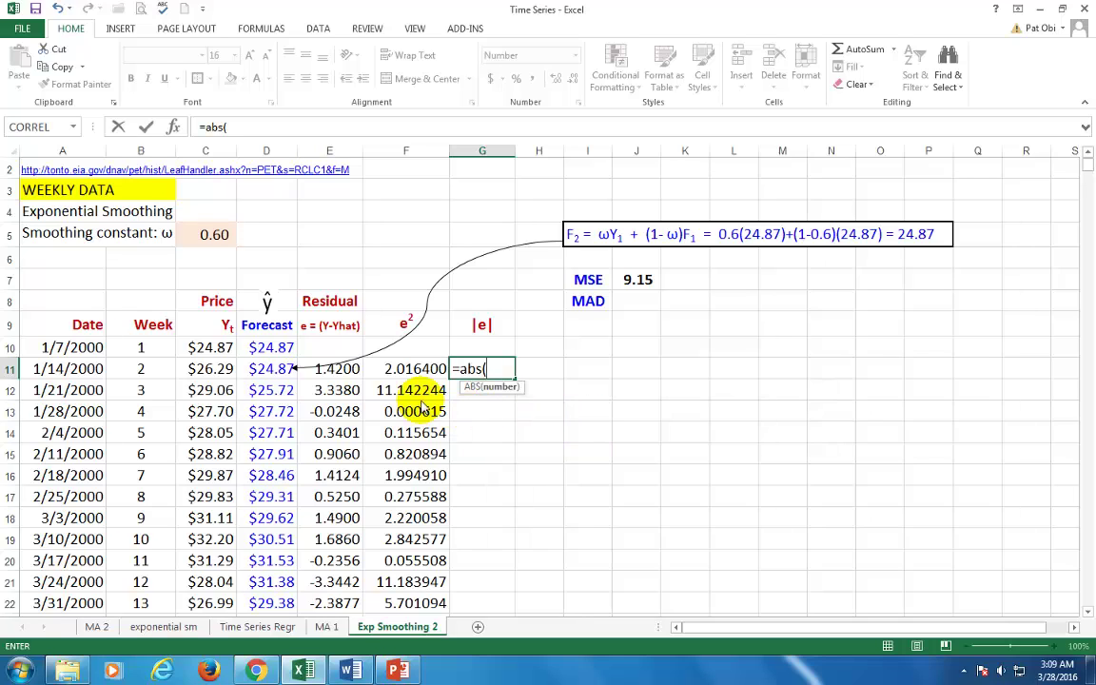
{"action": "left_click", "coordinate": [342, 375]}
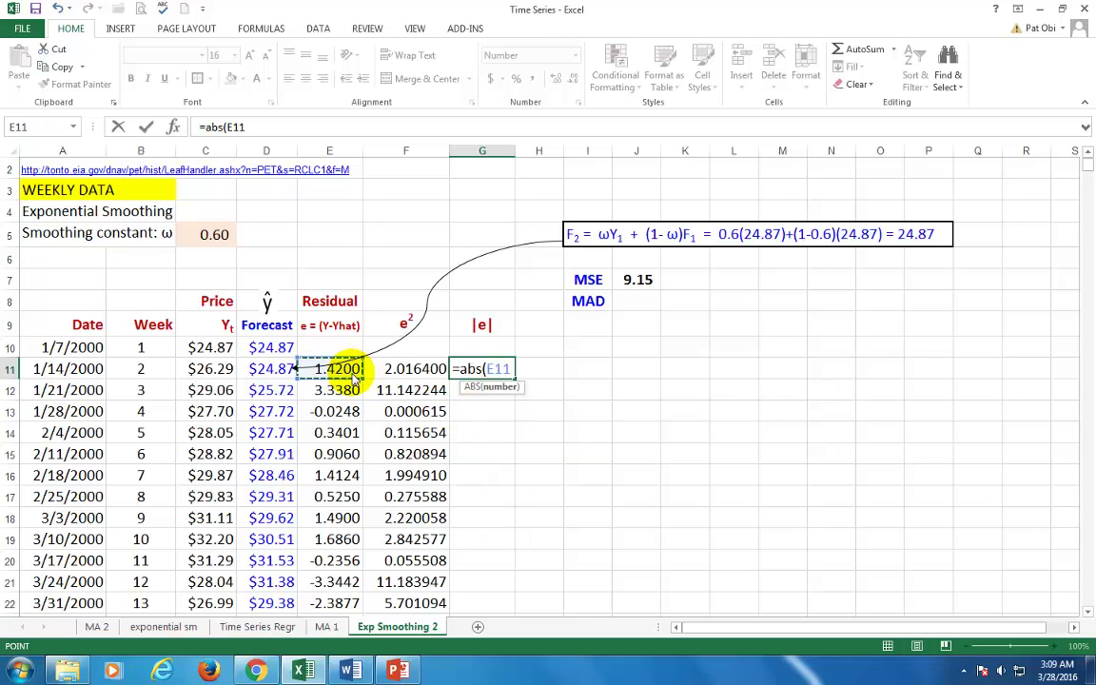
{"action": "type", "text": ")"}
{"action": "key", "text": "ctrl+Return"}
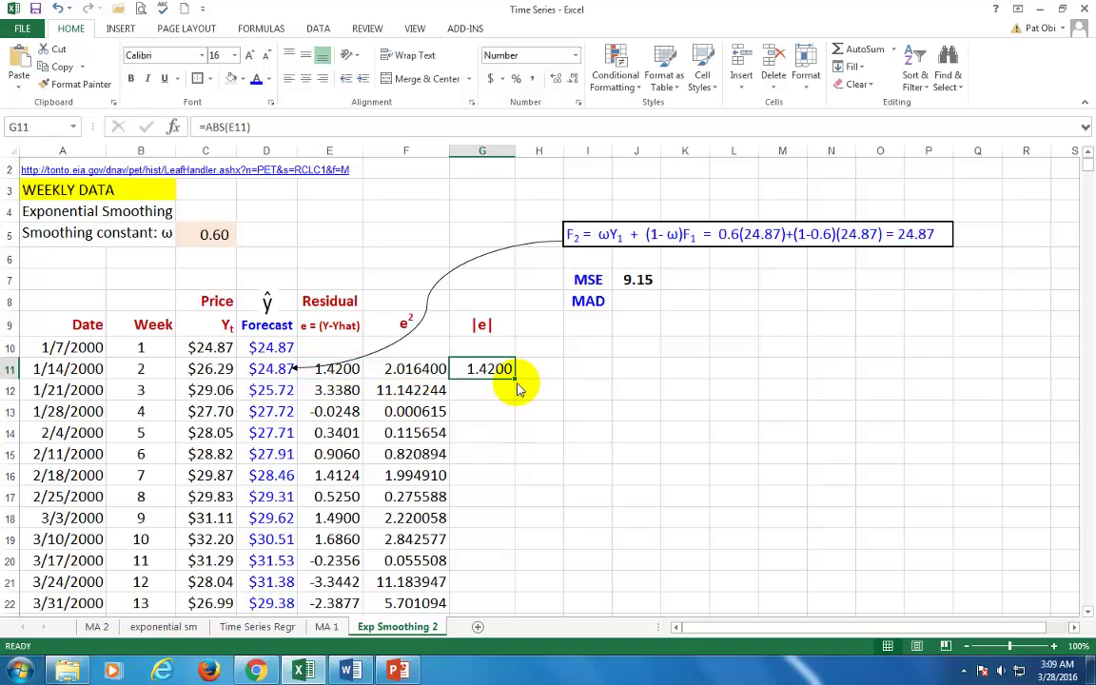
Step: Fill the G11 absolute residual formula down column G and clear the value in G852 on the week 843 forecast row
{"action": "double_click", "coordinate": [515, 379]}
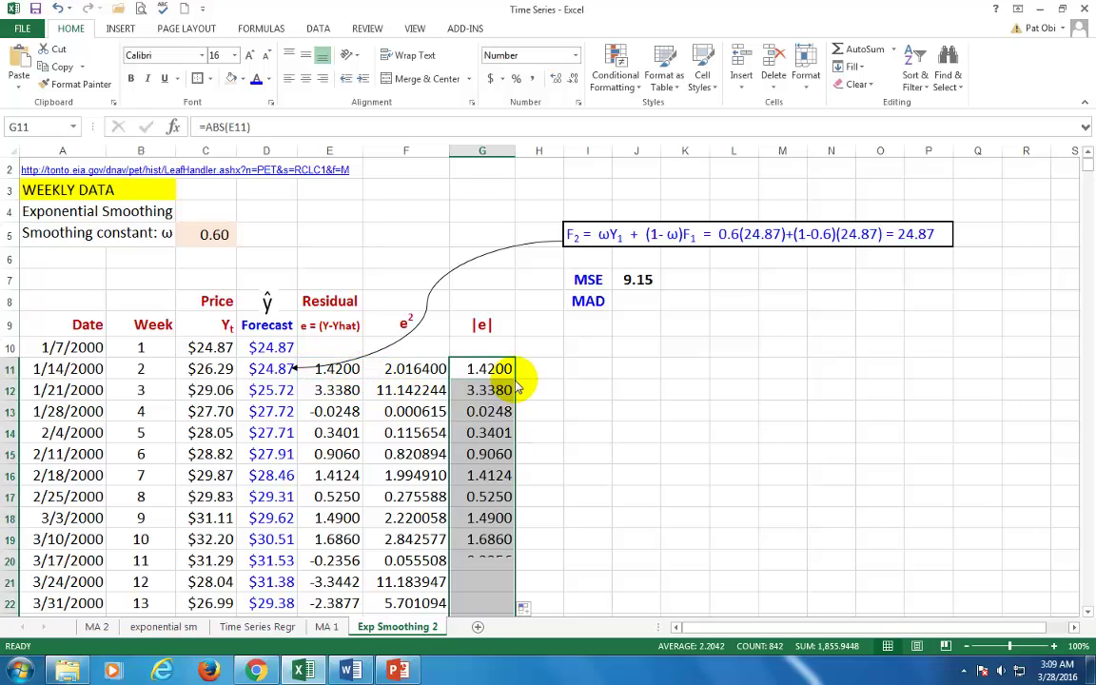
{"action": "left_click", "coordinate": [499, 455]}
{"action": "key", "text": "Down"}
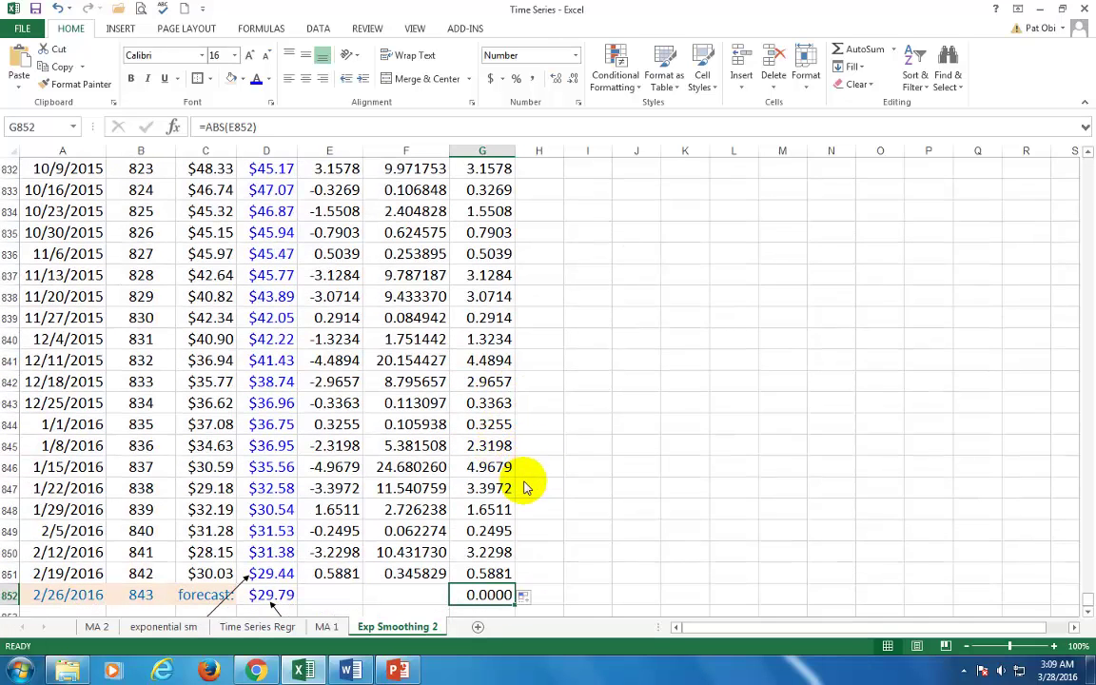
{"action": "key", "text": "Delete"}
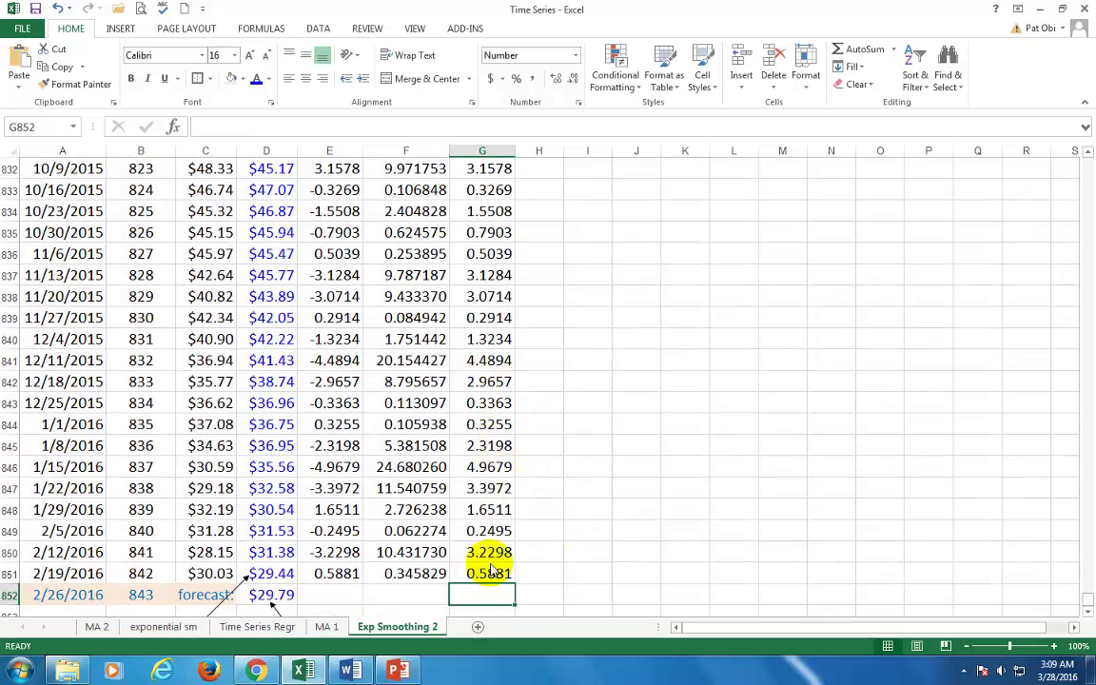
{"action": "left_click", "coordinate": [494, 569]}
{"action": "key", "text": "Up"}
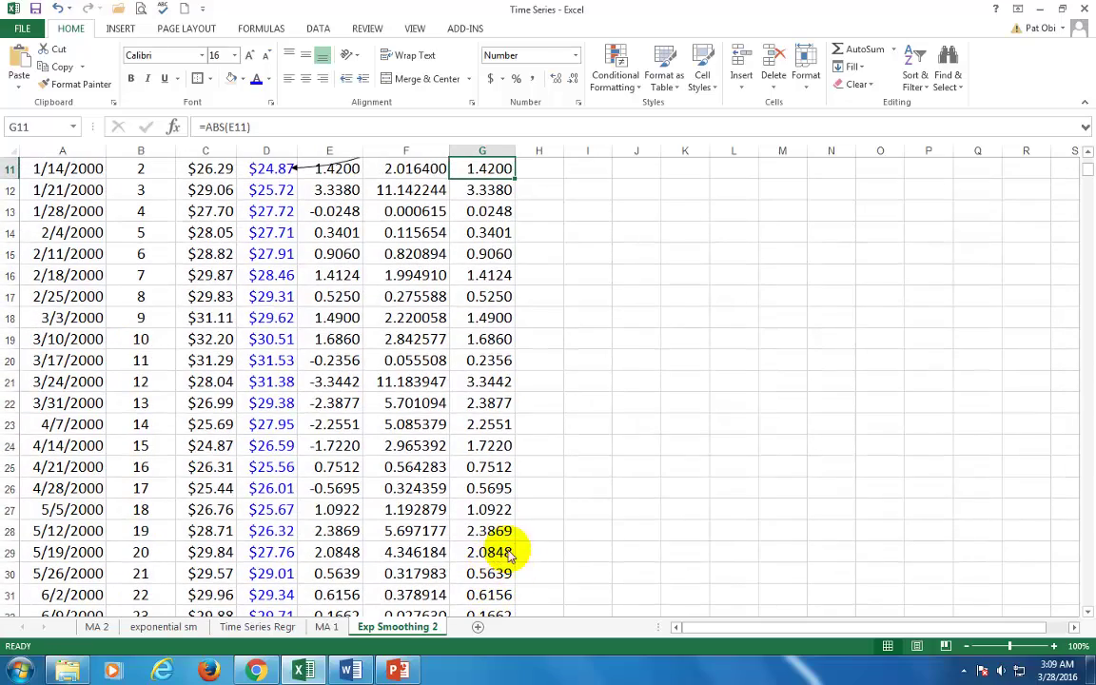
Step: Compute the MAD in J8 as the average of the absolute residuals with =AVERAGE(G11:G851)
{"action": "scroll", "coordinate": [494, 533], "scroll_direction": "up", "scroll_amount": 4}
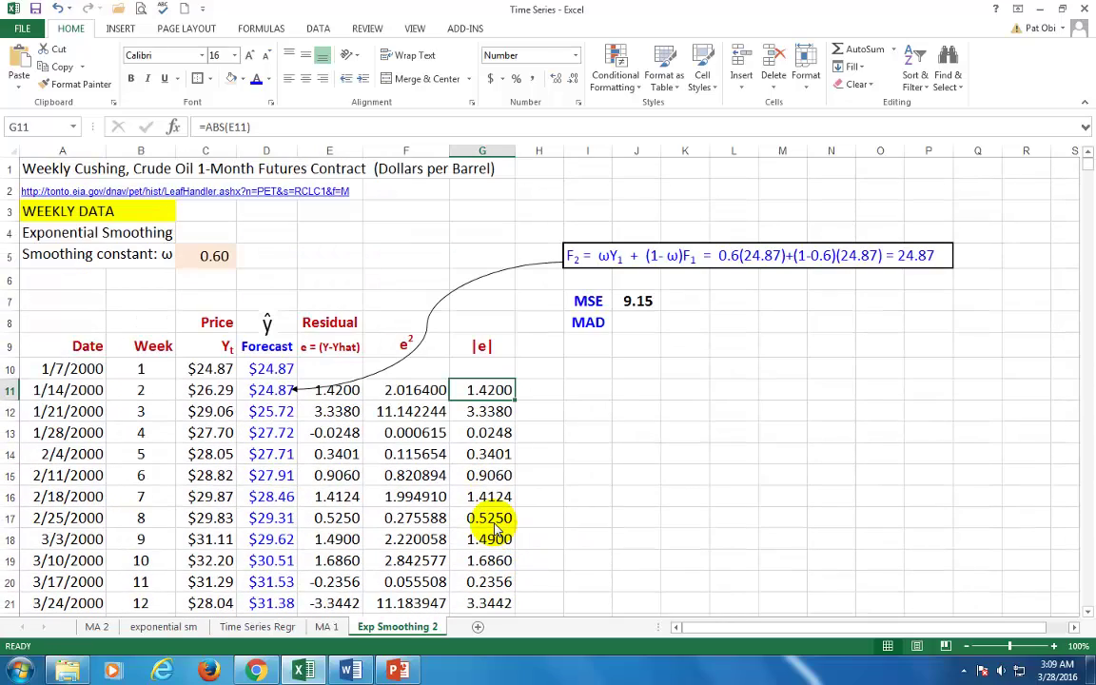
{"action": "left_click", "coordinate": [639, 325]}
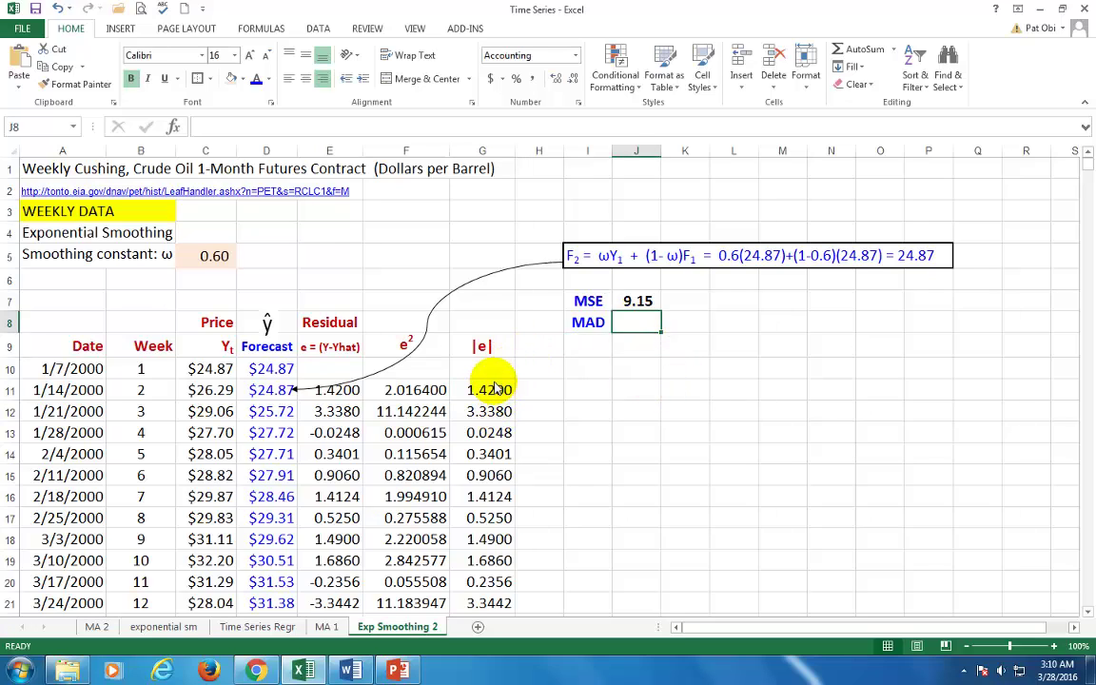
{"action": "left_click_drag", "start_coordinate": [494, 386], "coordinate": [487, 436]}
{"action": "left_click", "coordinate": [638, 326]}
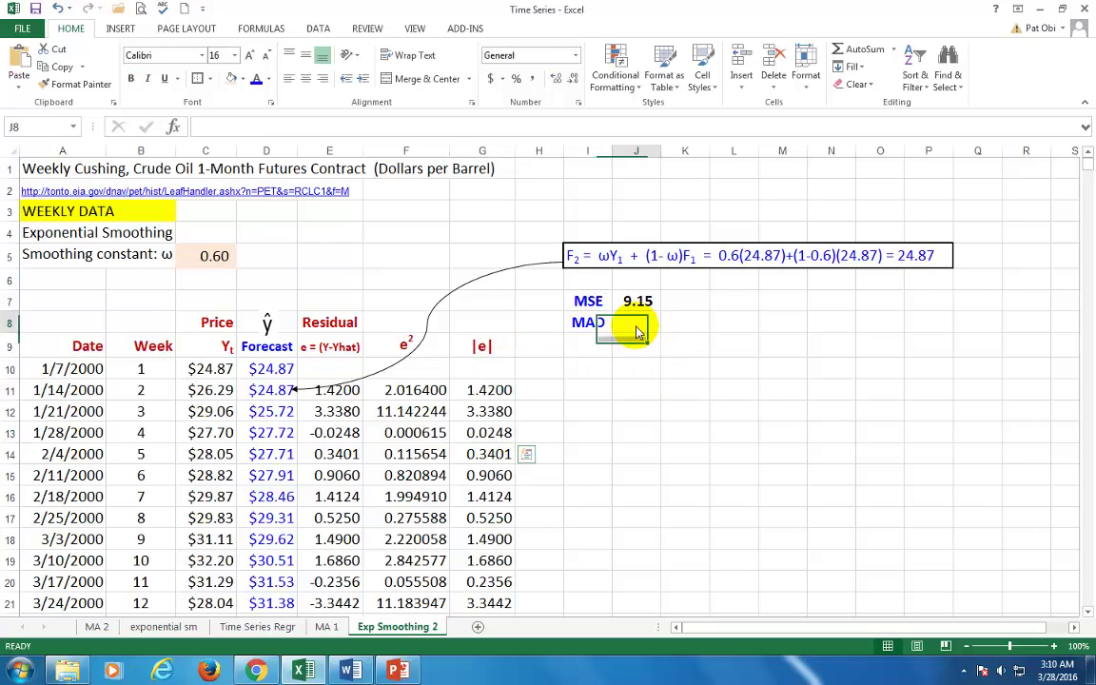
{"action": "type", "text": "=average("}
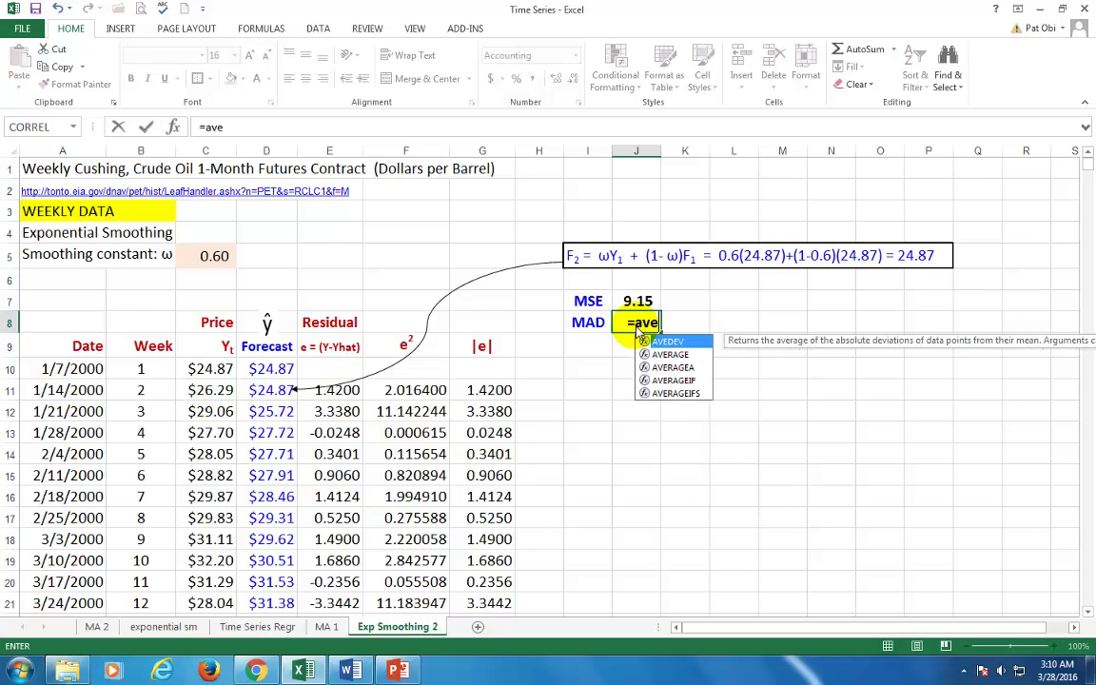
{"action": "left_click", "coordinate": [488, 394]}
{"action": "key", "text": "ctrl+shift+Down"}
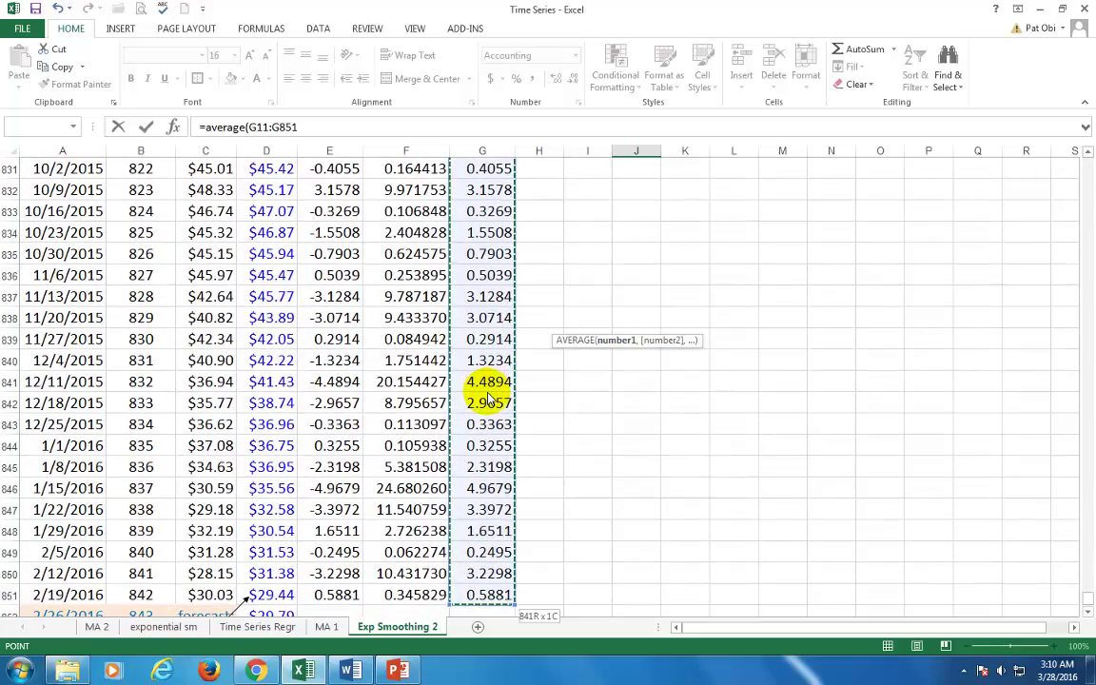
{"action": "type", "text": ")"}
{"action": "key", "text": "Return"}
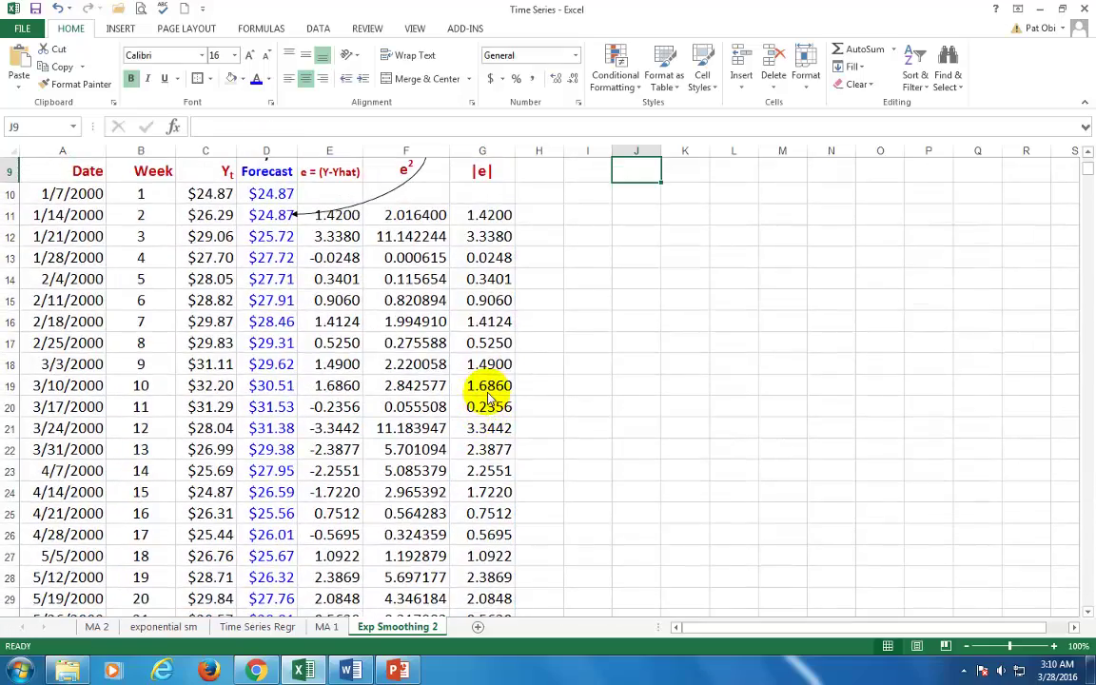
{"action": "scroll", "coordinate": [527, 361], "scroll_direction": "up", "scroll_amount": 3}
{"action": "key", "text": "Up"}
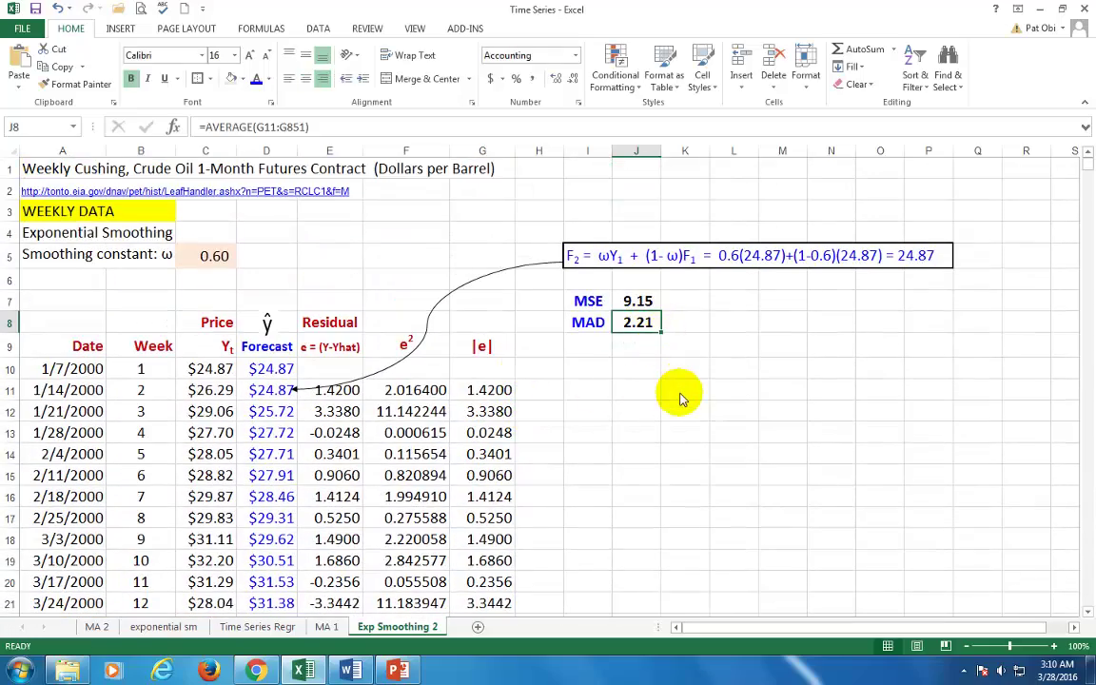
Step: Try a smoothing constant of 0.80 in C5 to compare the resulting MSE and MAD
{"action": "left_click_drag", "start_coordinate": [639, 301], "coordinate": [642, 325]}
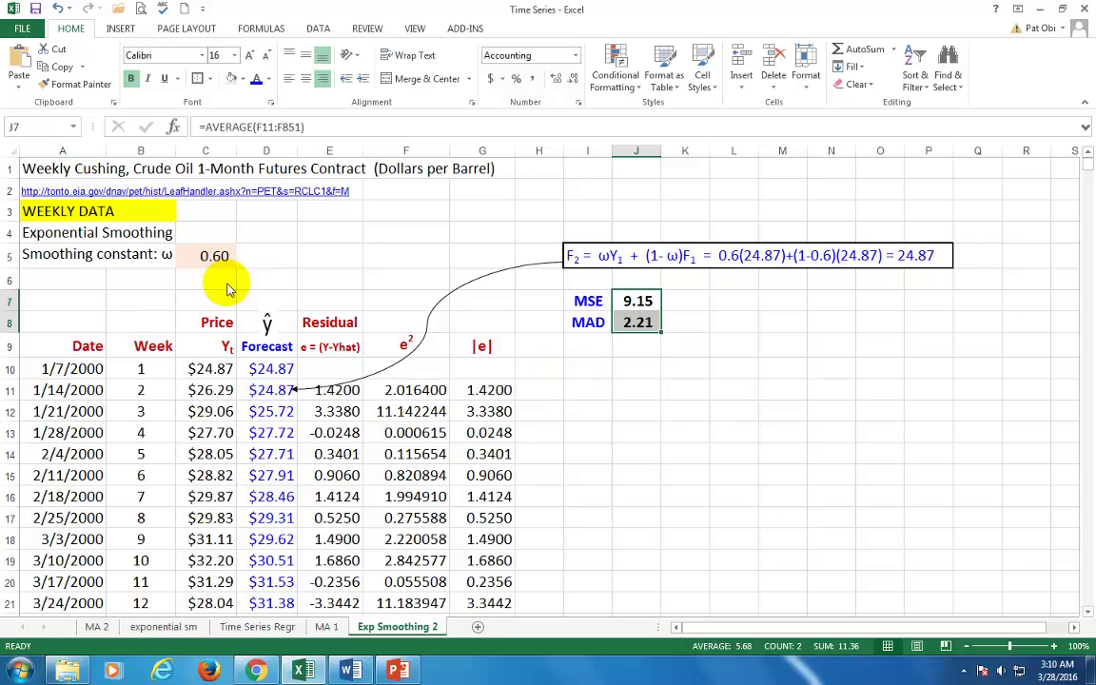
{"action": "left_click", "coordinate": [214, 254]}
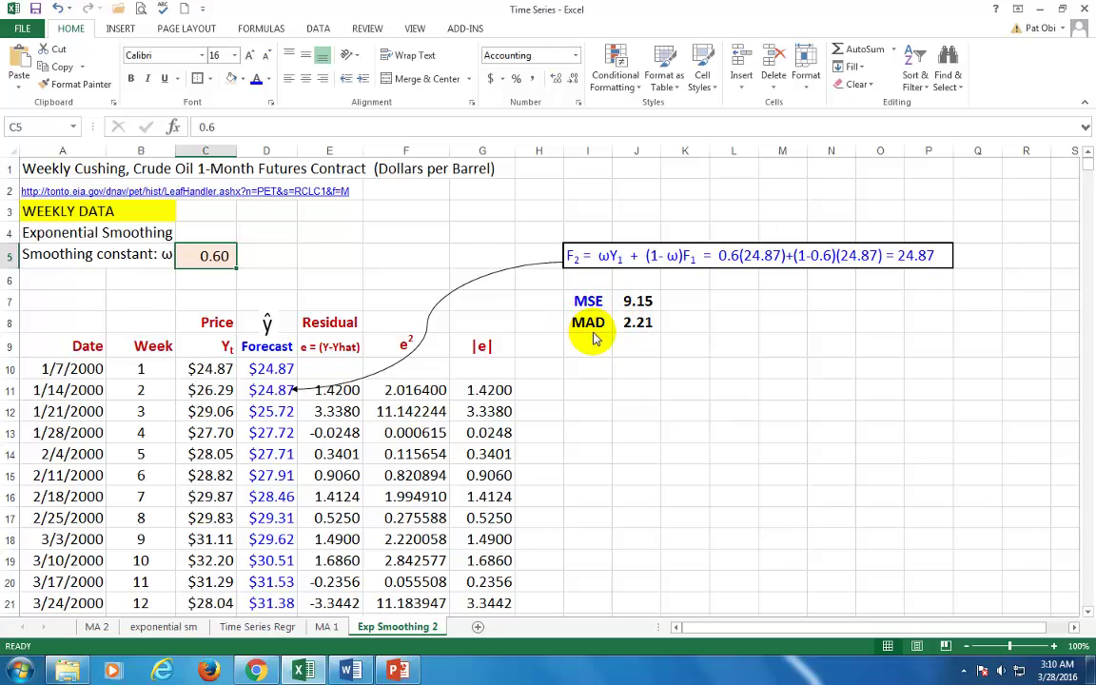
{"action": "key", "text": "Right"}
{"action": "left_click", "coordinate": [217, 255]}
{"action": "type", "text": ".8"}
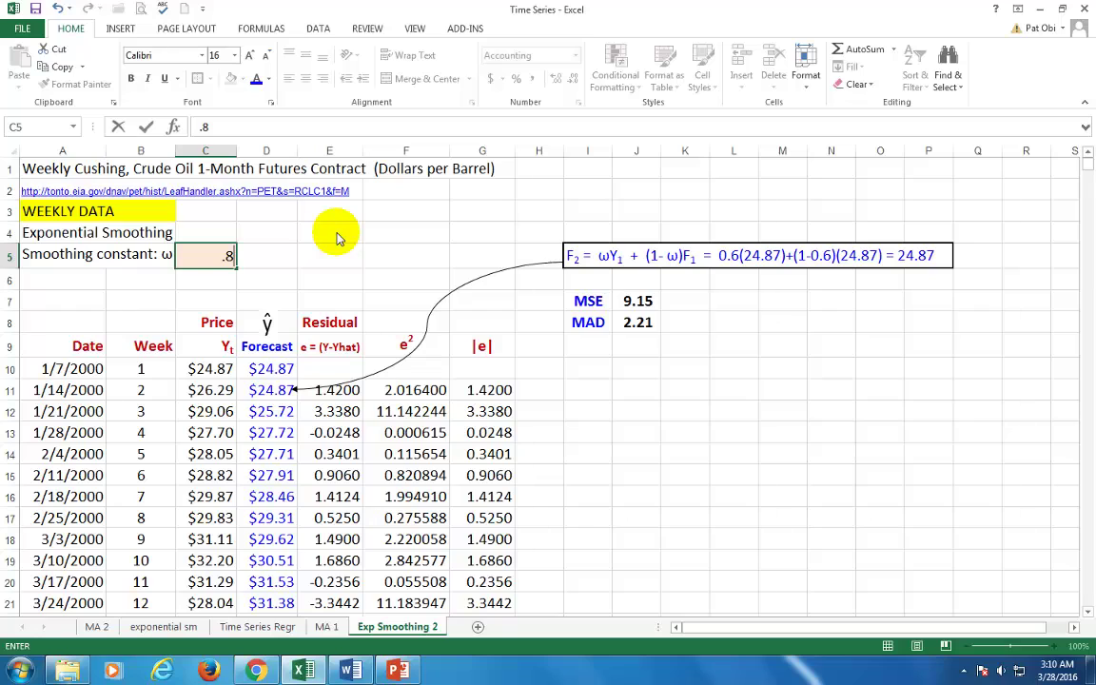
{"action": "key", "text": "Return"}
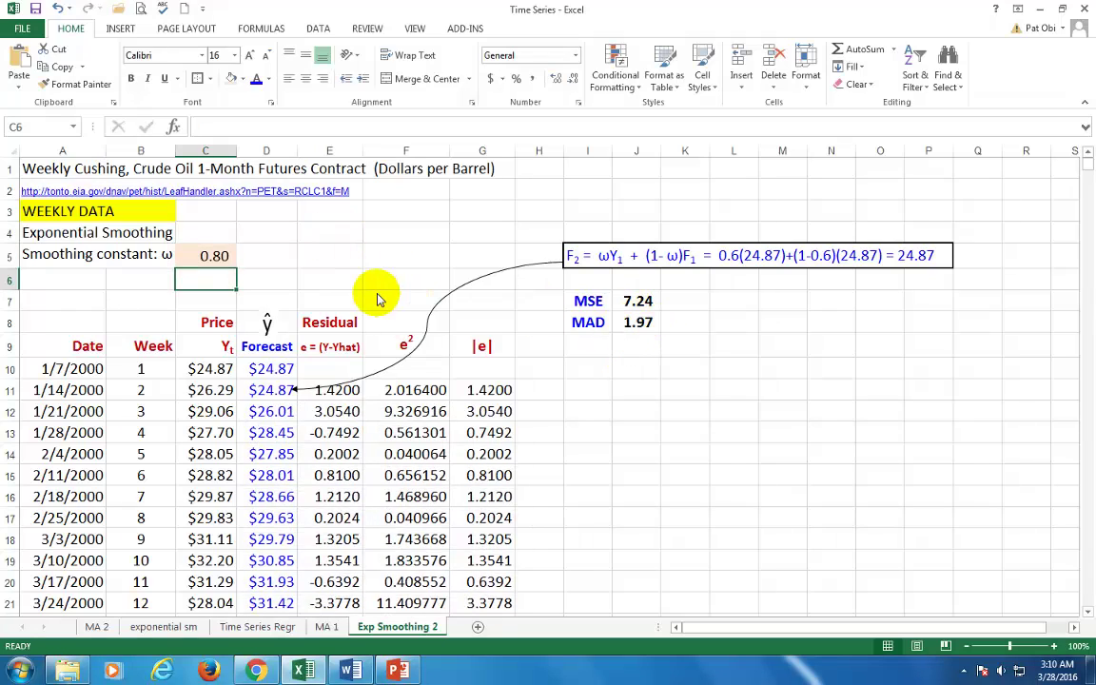
Step: Try a smoothing constant of 0.35 in C5 to compare its forecast errors
{"action": "left_click", "coordinate": [217, 258]}
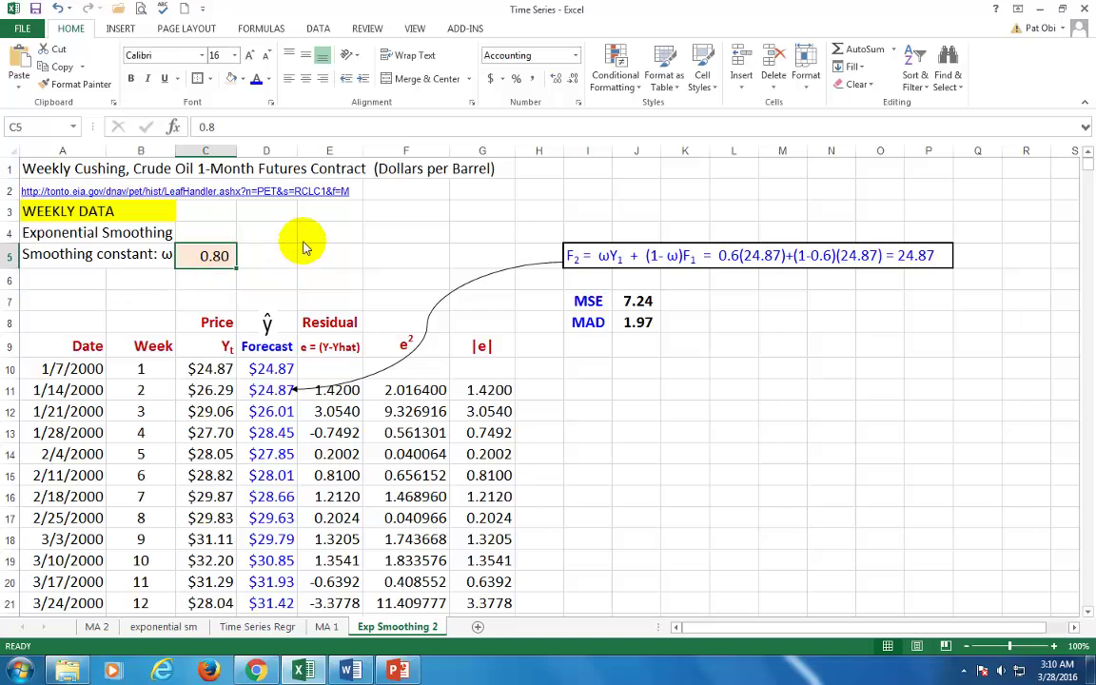
{"action": "type", "text": ".35"}
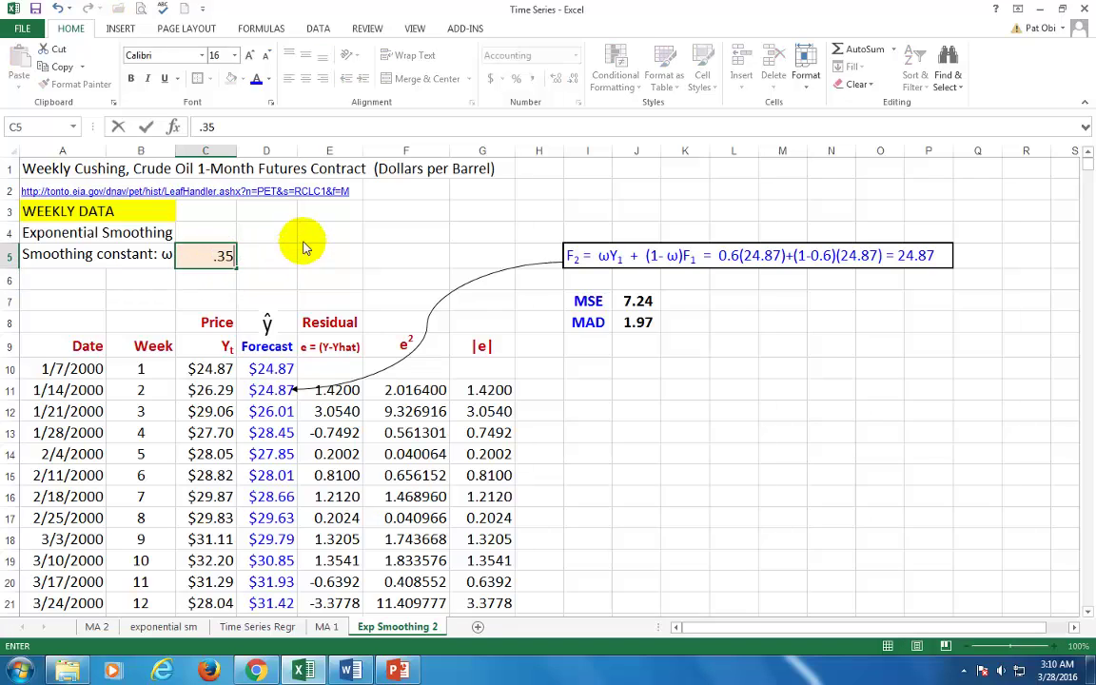
{"action": "key", "text": "Return"}
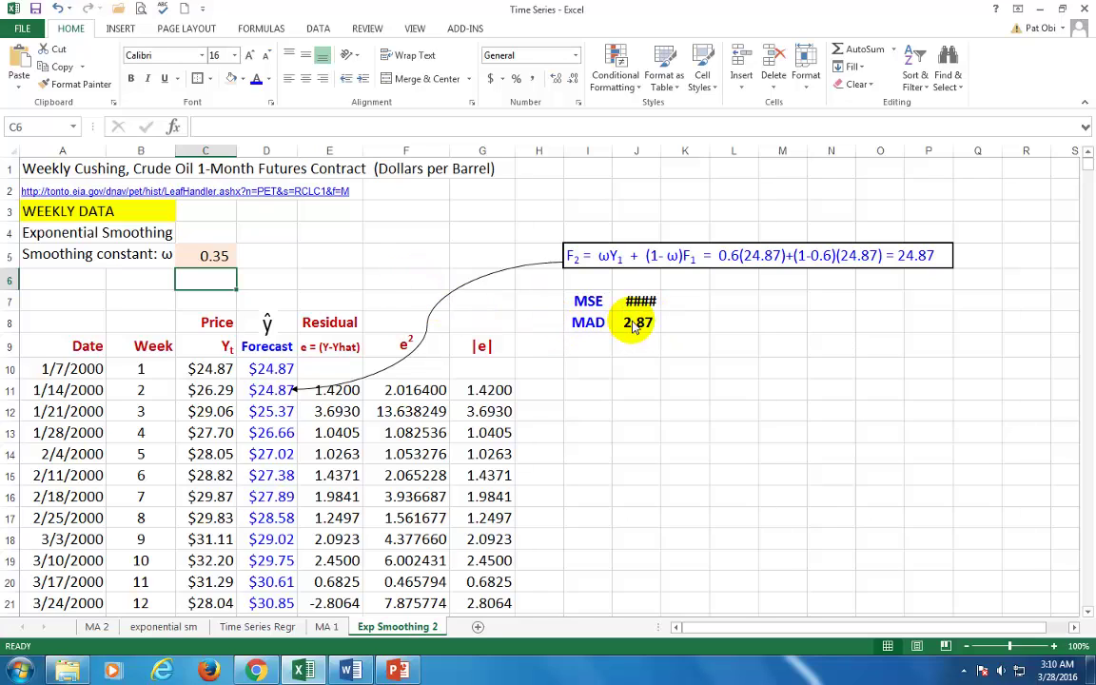
Step: Autofit the width of column J to the MSE value in J7
{"action": "left_click", "coordinate": [641, 300]}
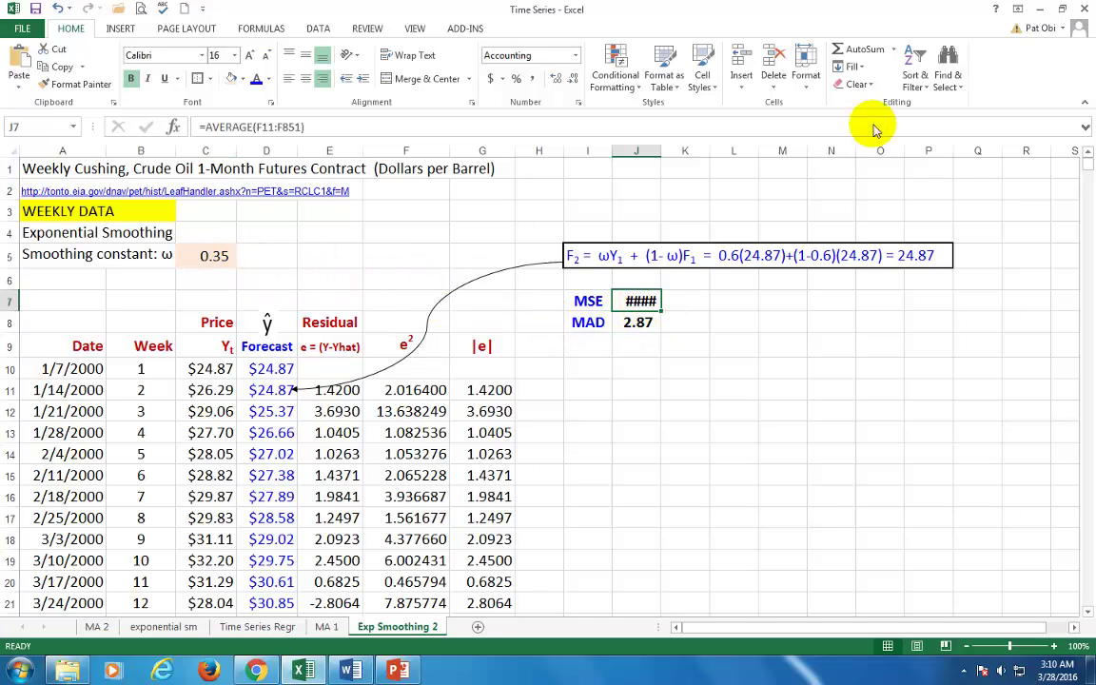
{"action": "left_click", "coordinate": [806, 76]}
{"action": "left_click", "coordinate": [808, 176]}
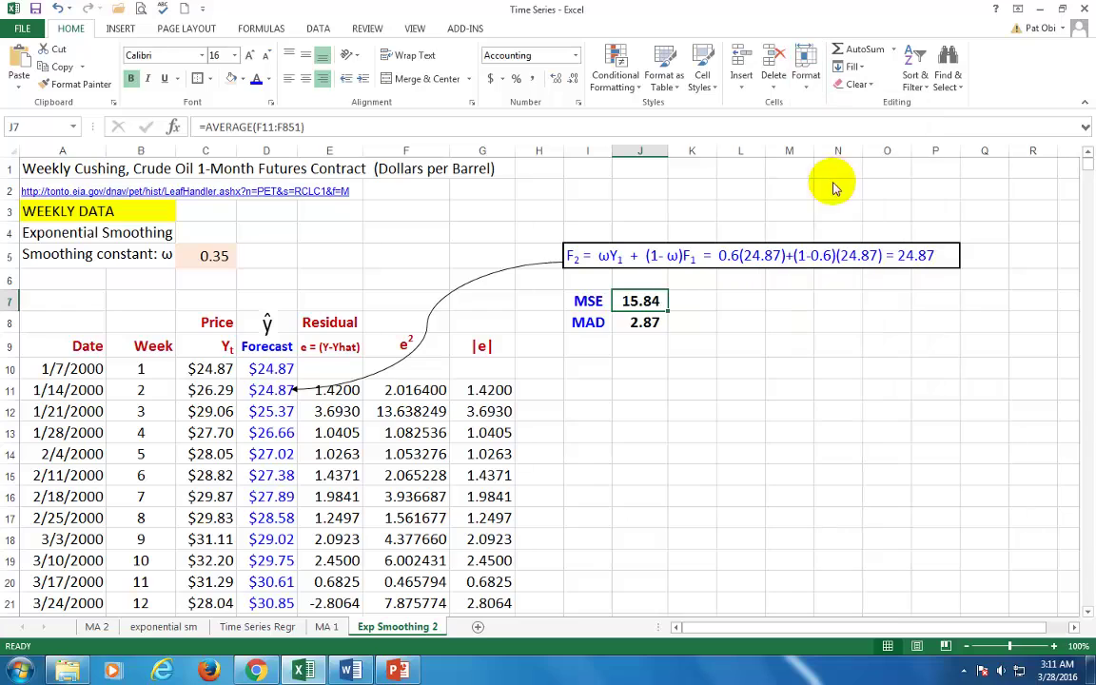
Step: Set the smoothing constant in C5 back to 0.60
{"action": "left_click", "coordinate": [214, 254]}
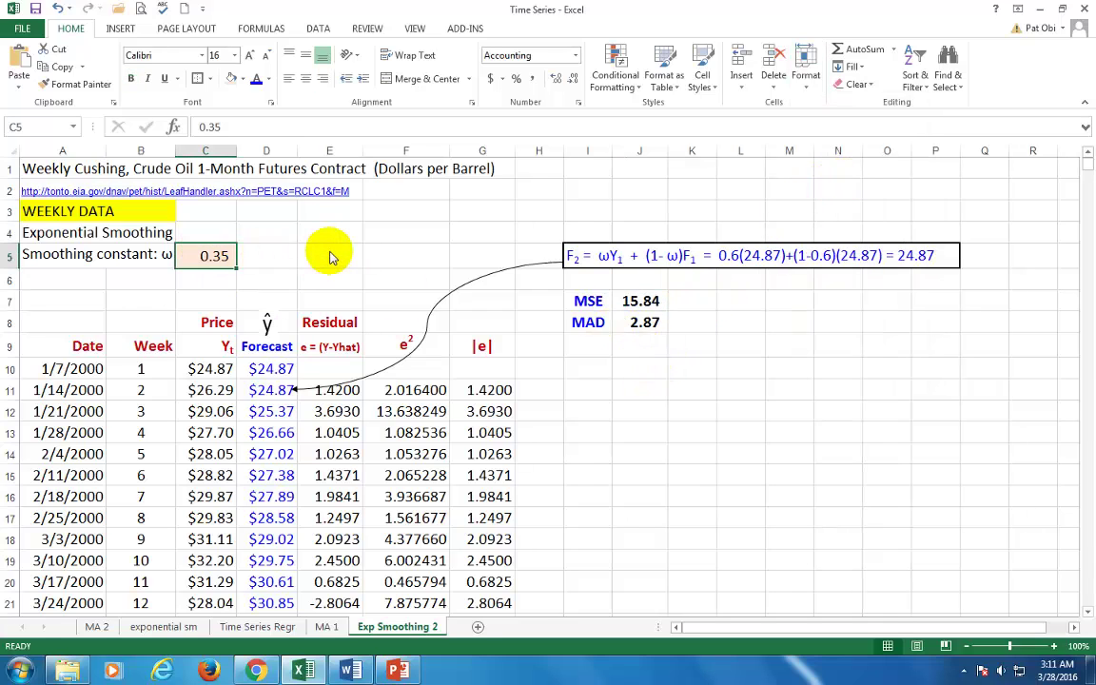
{"action": "type", "text": ".6"}
{"action": "key", "text": "Return"}
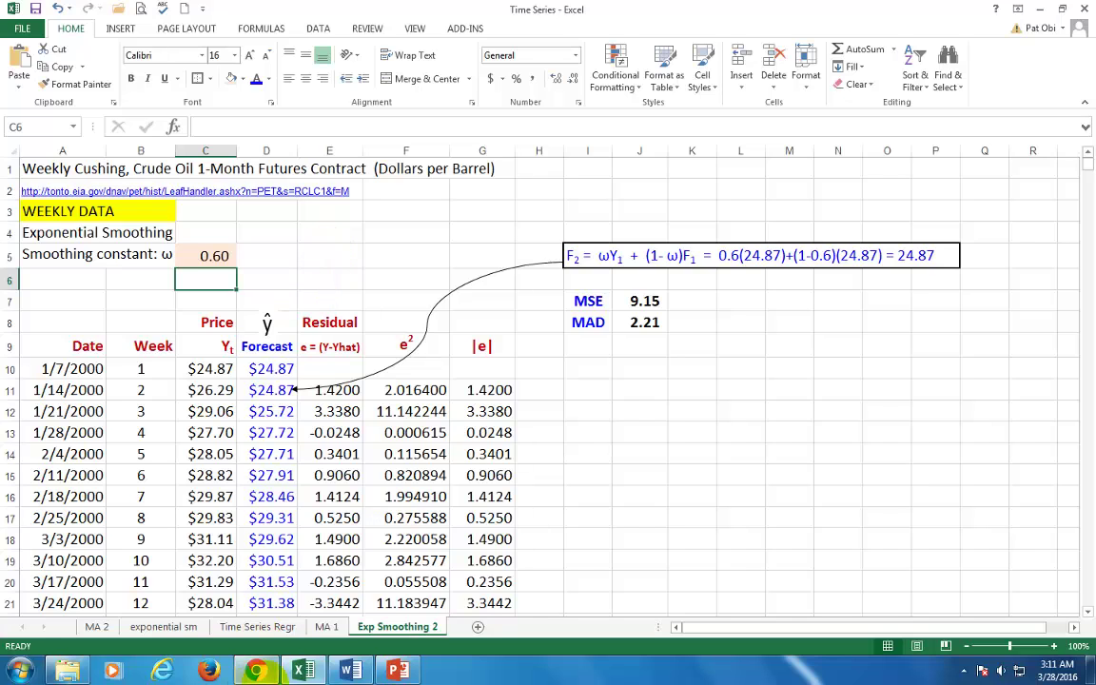
Step: Switch to the Time Series Forecasting presentation in PowerPoint and change the out-of-sample forecast for 2/26/16 in slide 18's note box to $29.79
{"action": "left_click", "coordinate": [398, 671]}
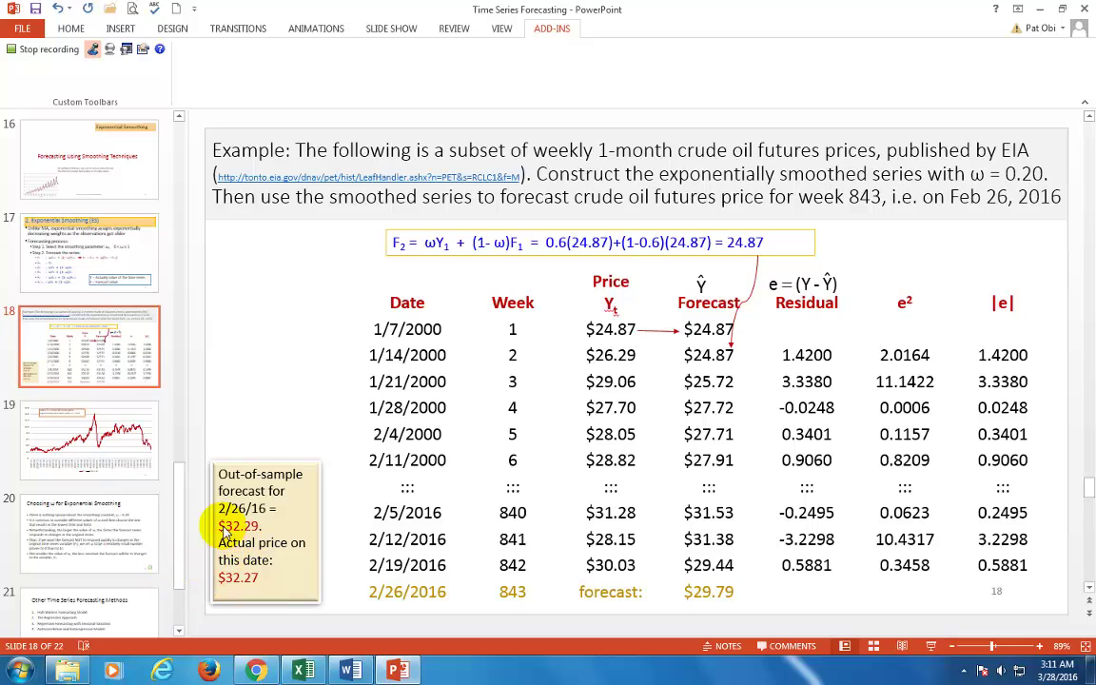
{"action": "left_click", "coordinate": [317, 589]}
{"action": "key", "text": "BackSpace"}
{"action": "key", "text": "BackSpace"}
{"action": "key", "text": "BackSpace"}
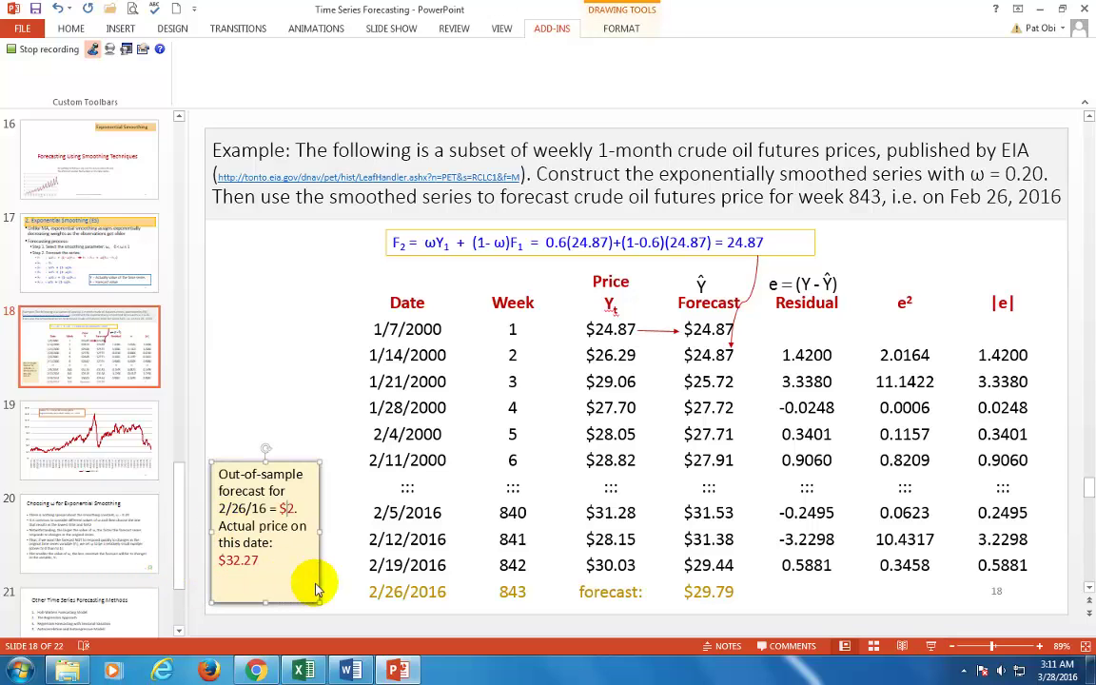
{"action": "type", "text": ".79."}
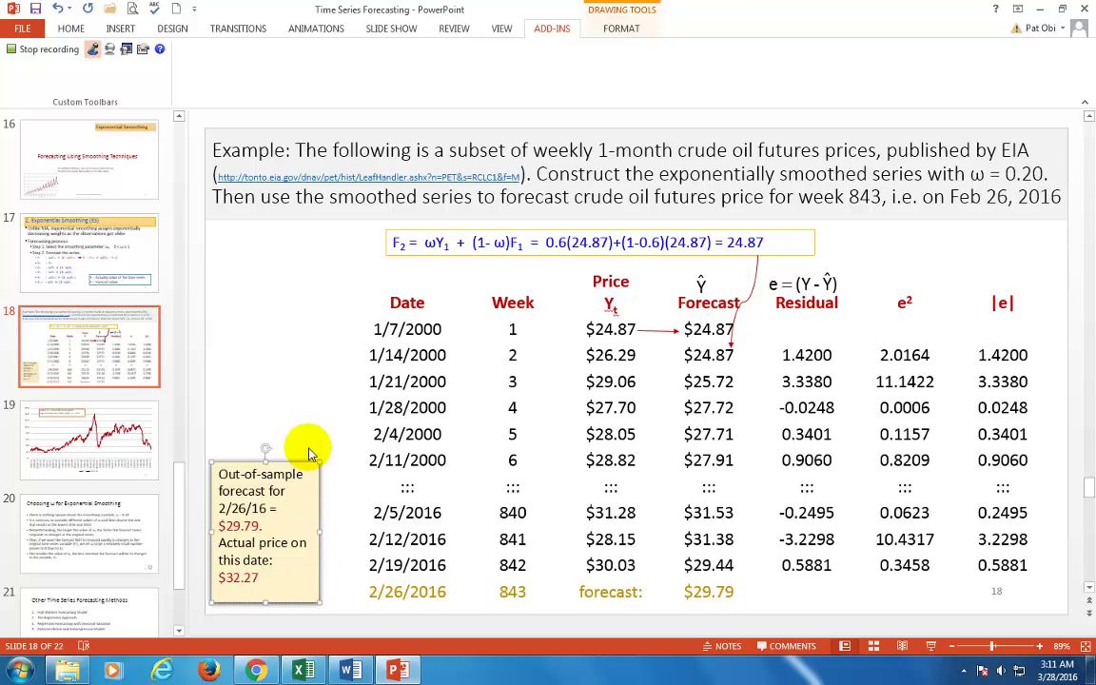